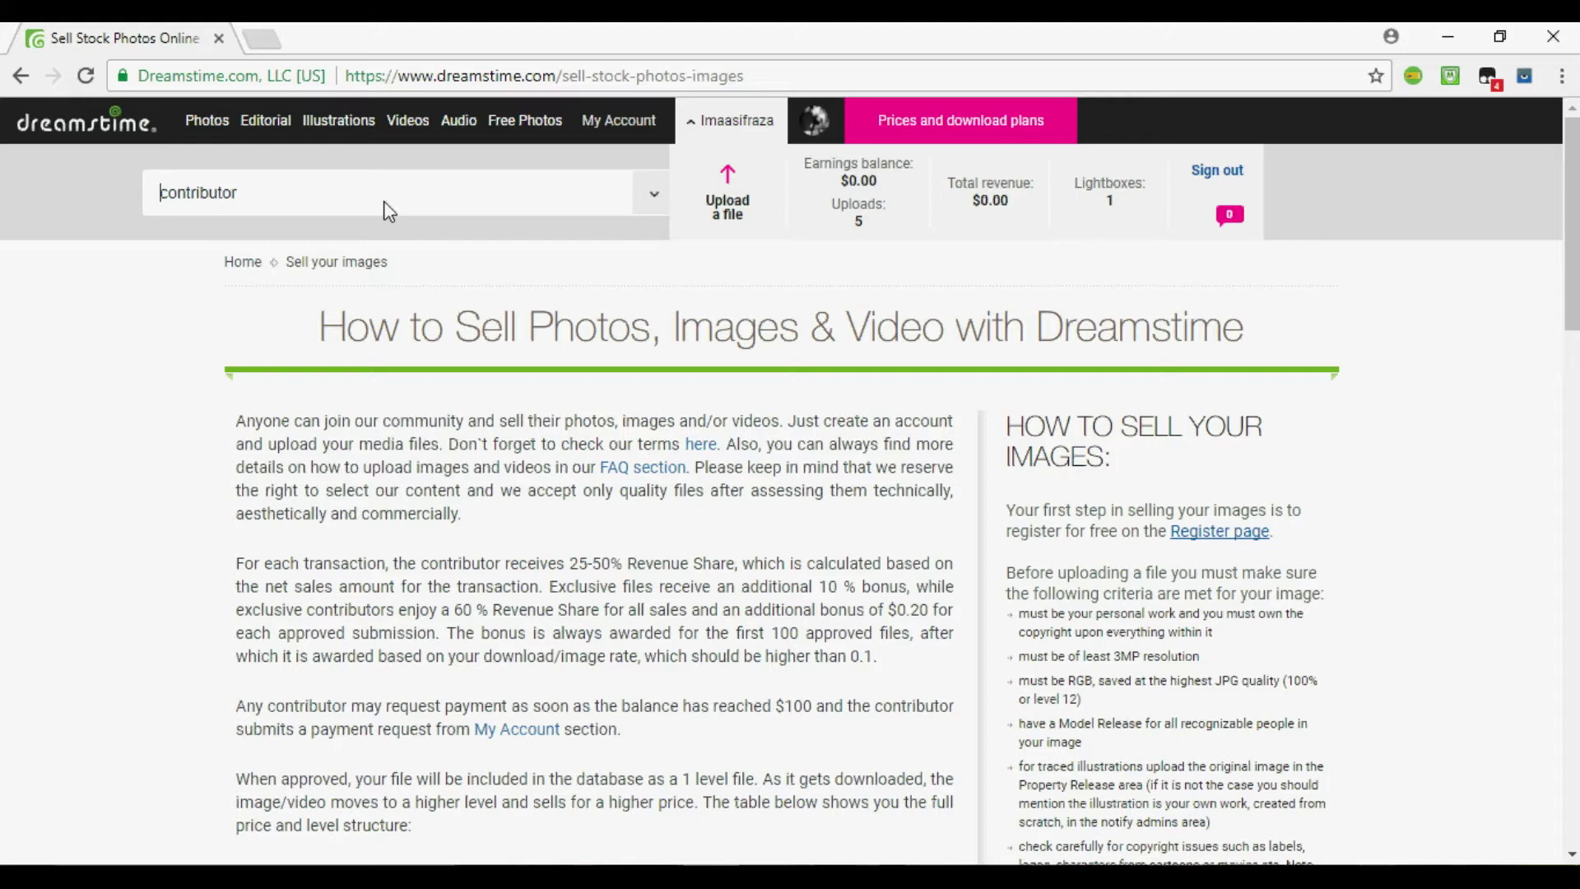
# Clear the search text and open the contributor account's dropdown menu
pyautogui.press('BackSpace')
pyautogui.press('BackSpace')
pyautogui.press('BackSpace')
pyautogui.press('BackSpace')
pyautogui.press('BackSpace')
pyautogui.press('BackSpace')
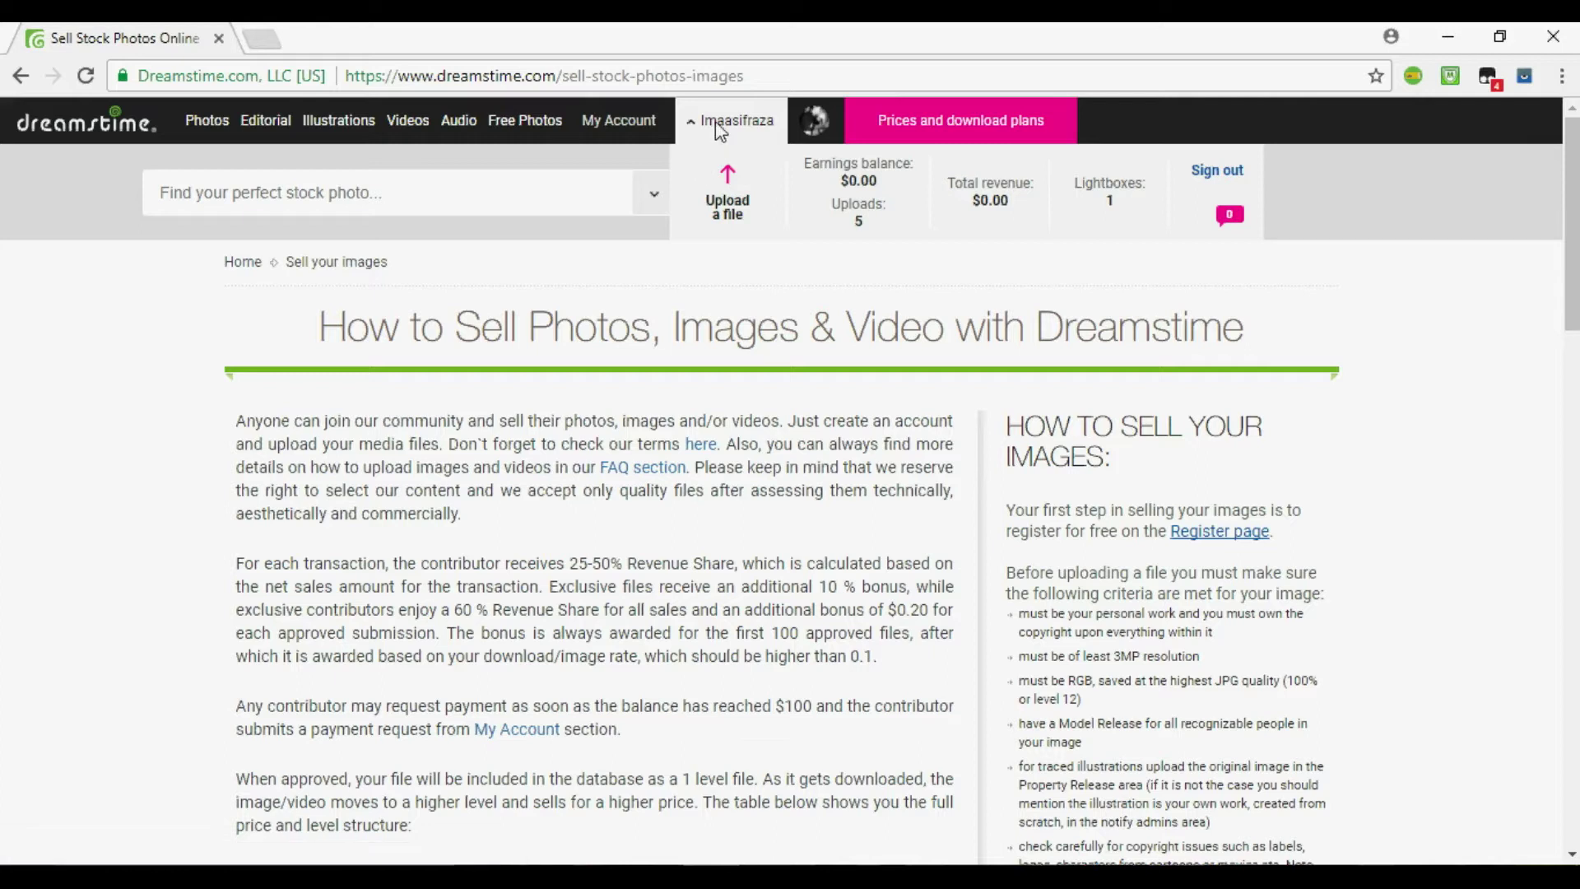
pyautogui.click(717, 124)
pyautogui.click(716, 120)
pyautogui.click(713, 125)
pyautogui.click(714, 123)
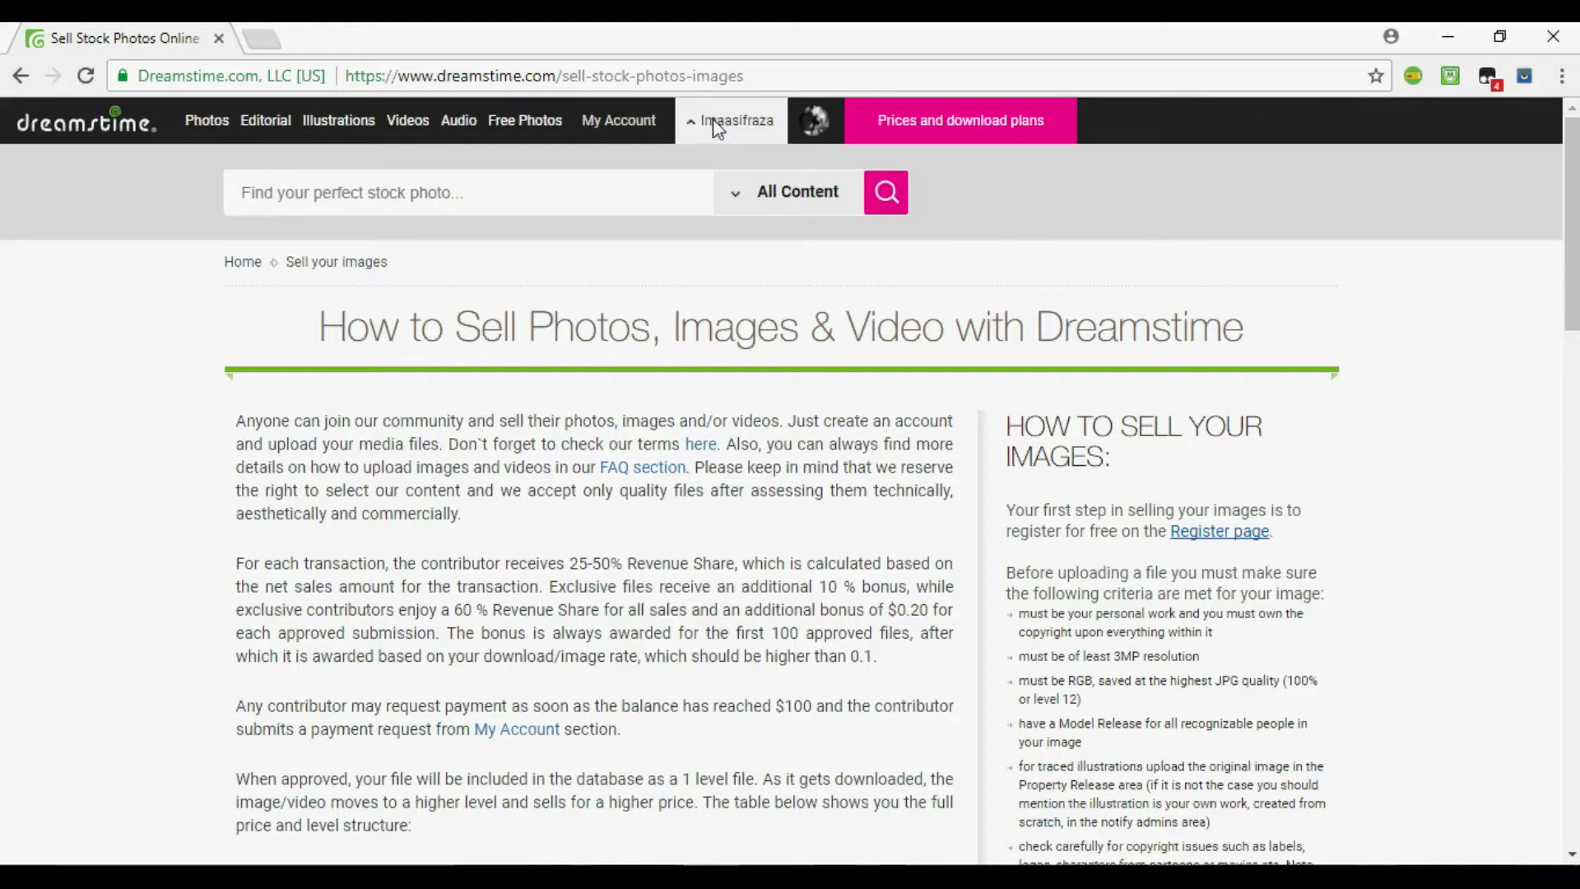
# Choose Upload a file from the account menu to reach the Upload content page
pyautogui.doubleClick(740, 125)
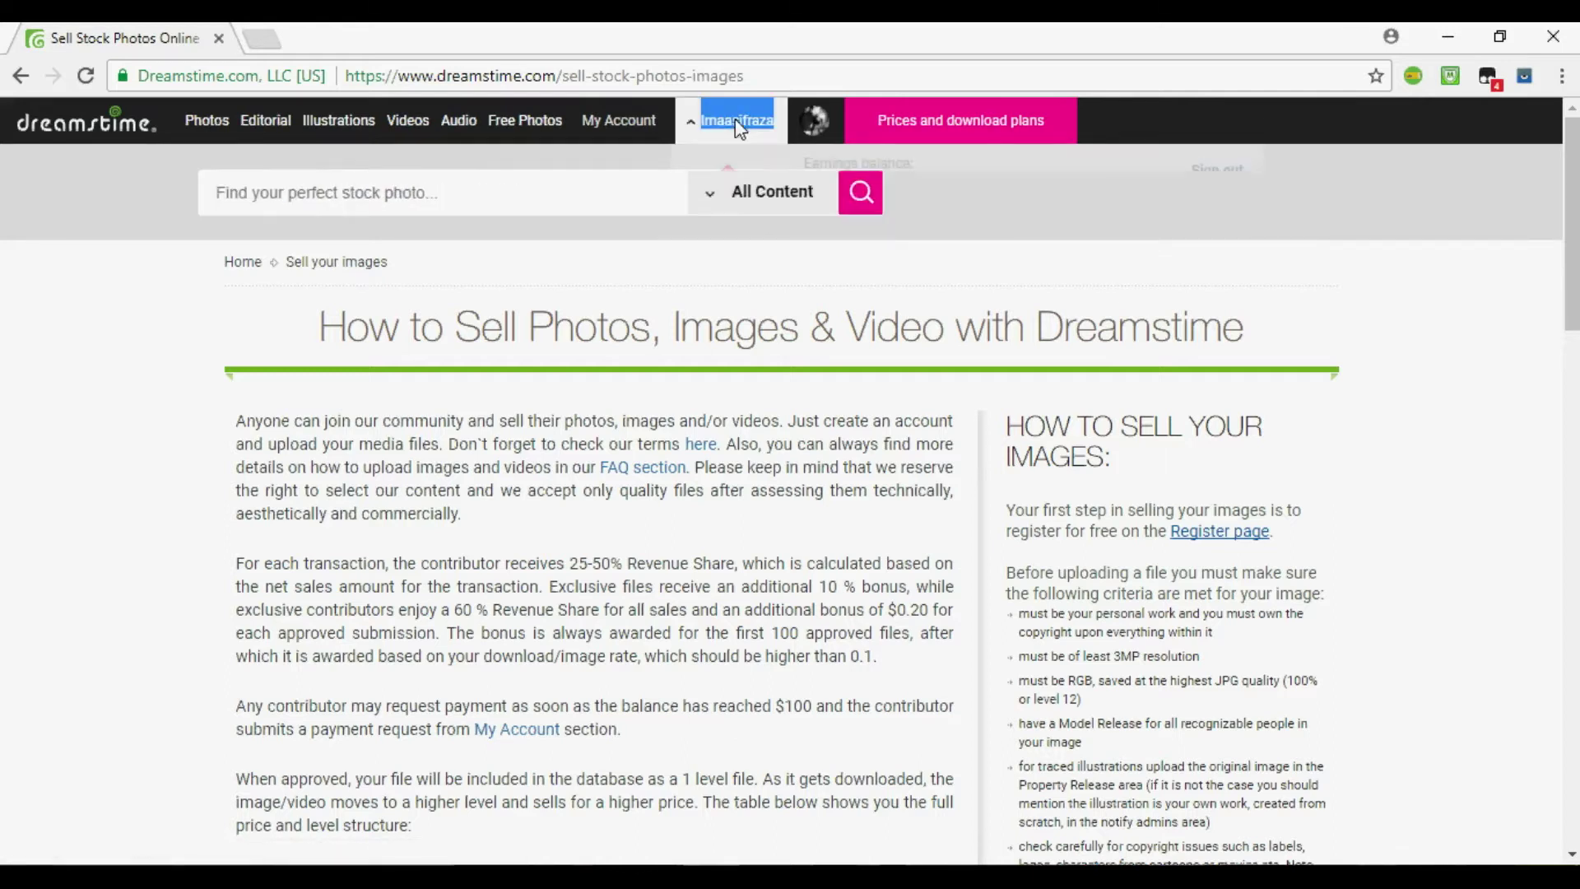
pyautogui.click(731, 205)
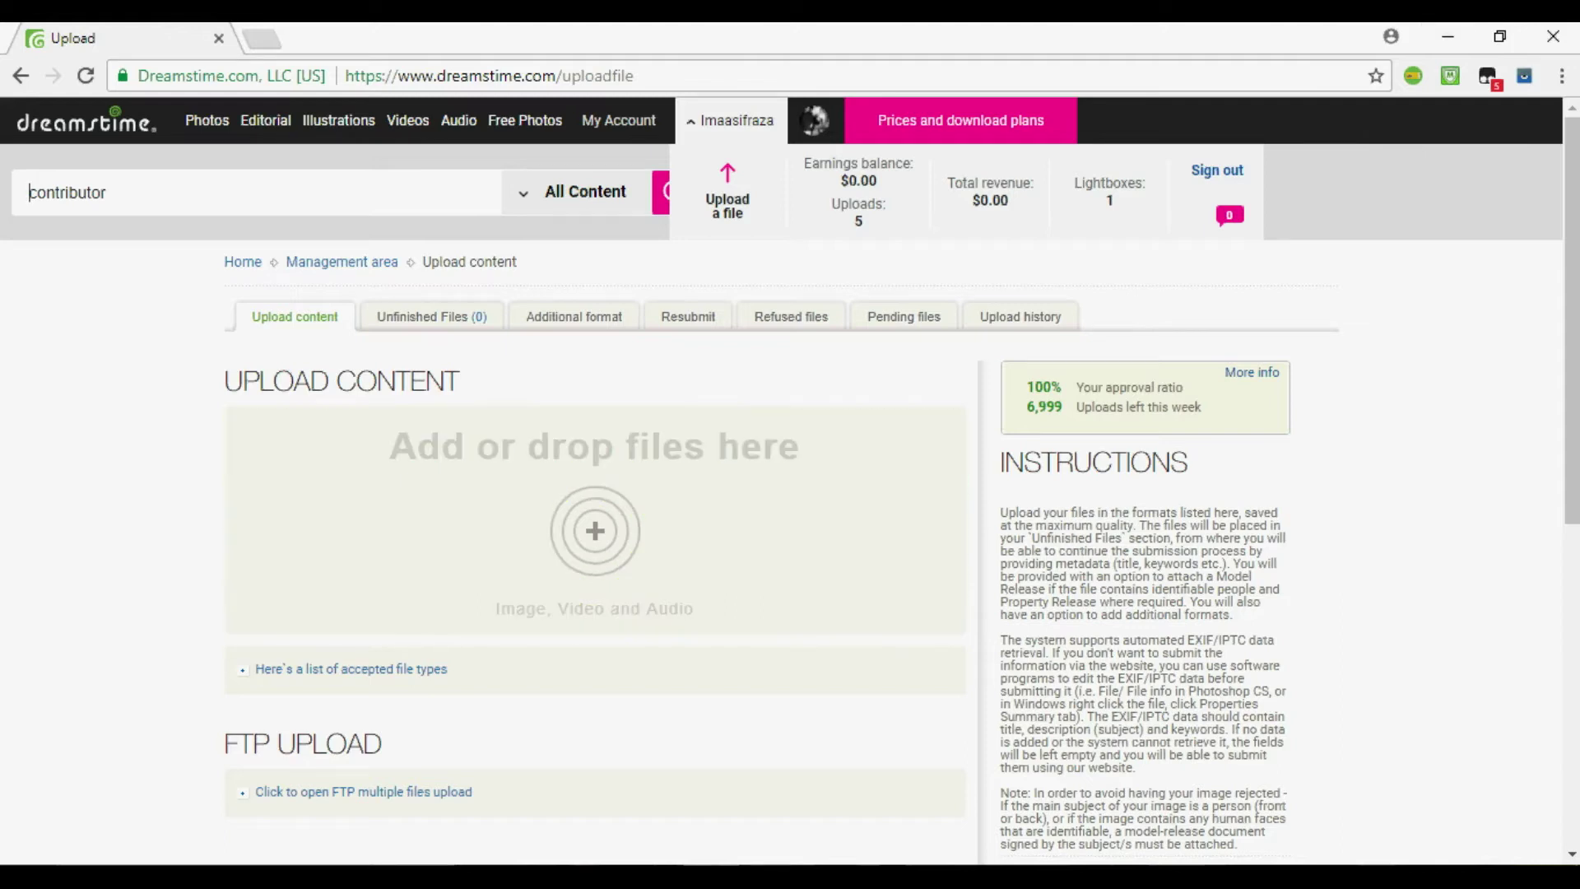
# Switch to the KIRTI STAMBHA.jpg photo in Photoshop and pan to the tower top
pyautogui.click(763, 782)
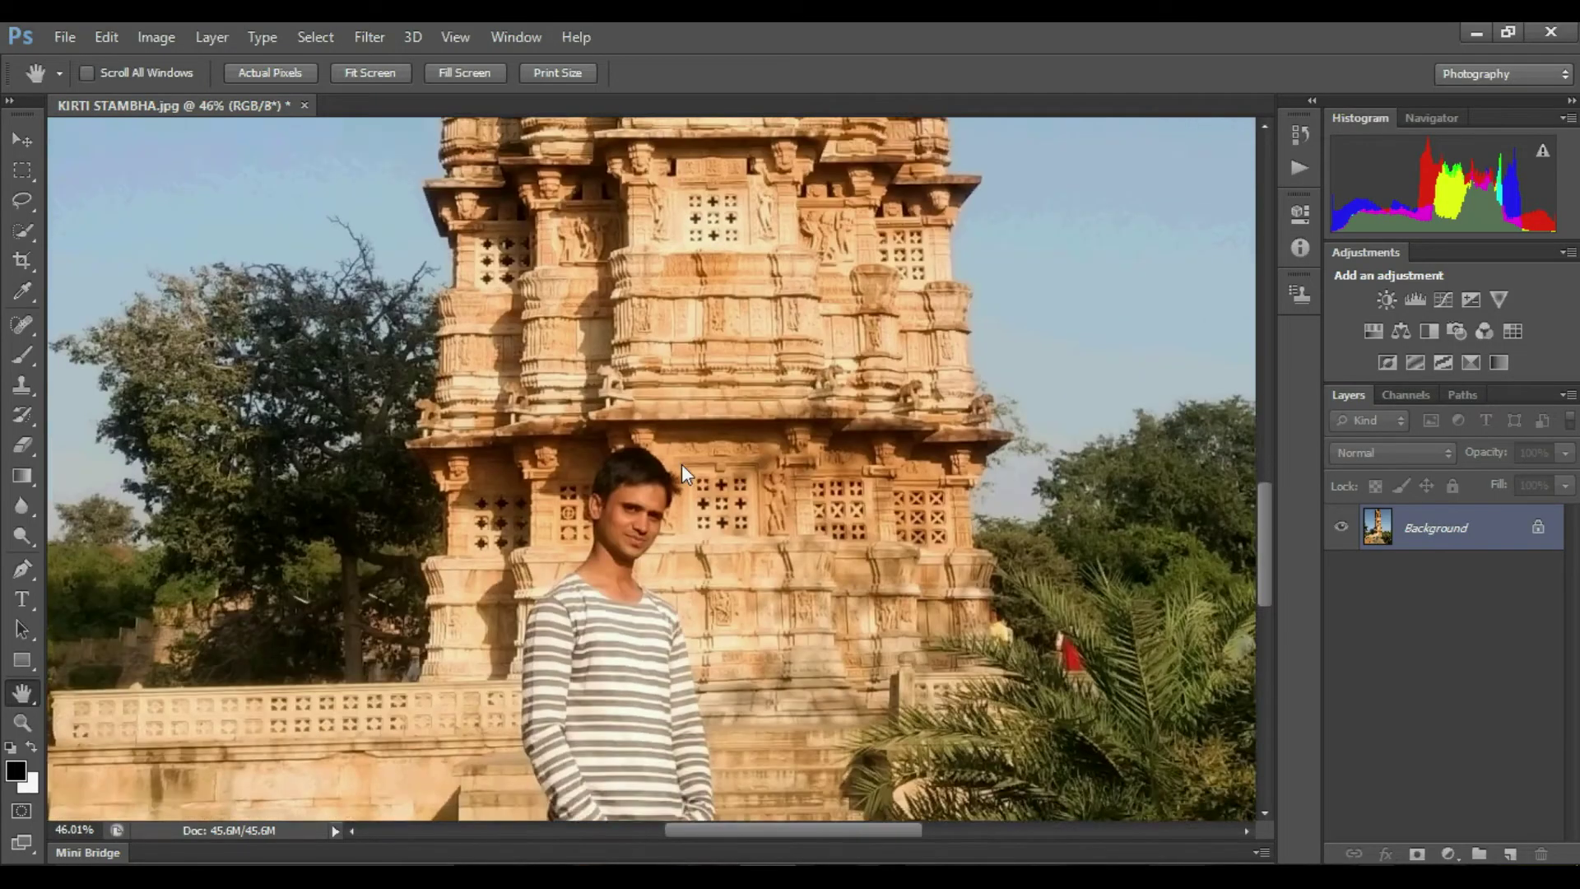
pyautogui.moveTo(682, 473)
pyautogui.mouseDown()
pyautogui.moveTo(698, 158)
pyautogui.moveTo(741, 710)
pyautogui.mouseUp()
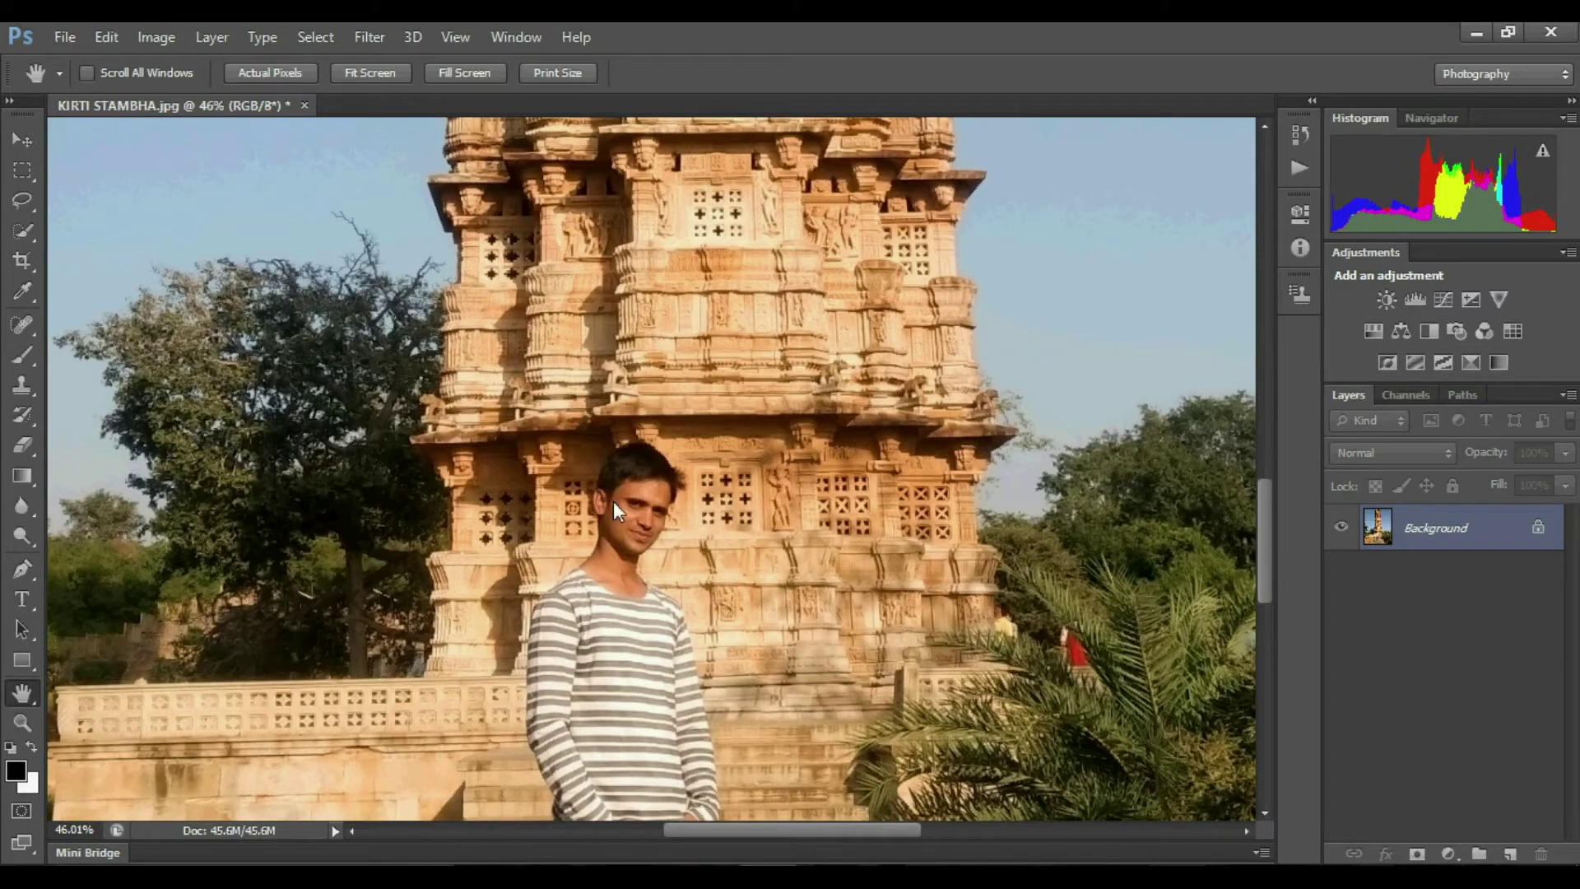
pyautogui.click(66, 37)
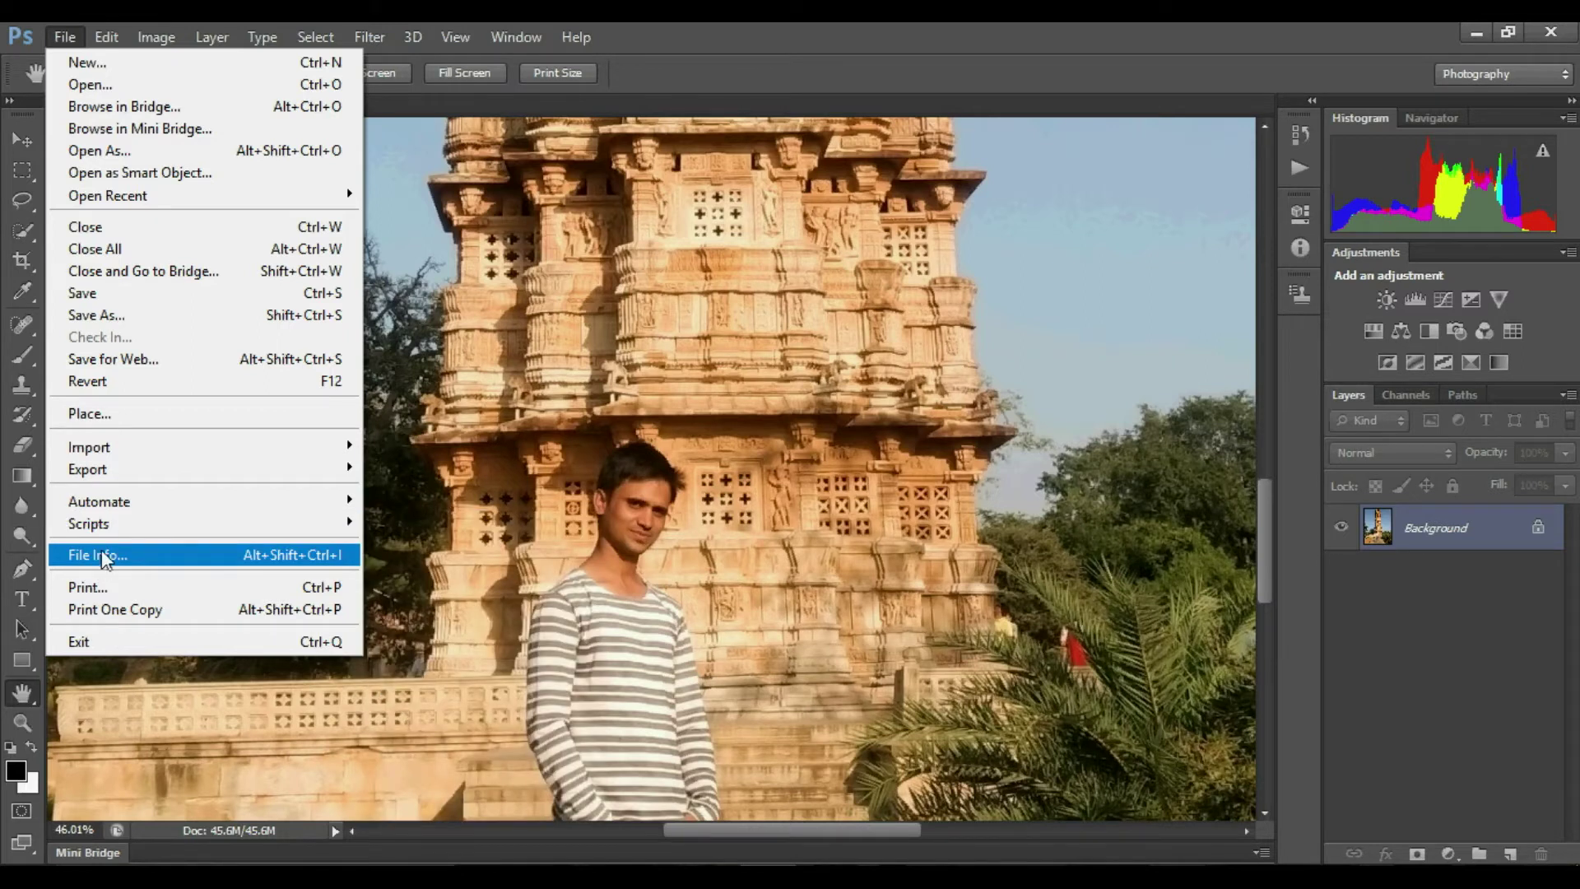
# Open the photo's File Info and select 'stambha' in the Document Title
pyautogui.click(105, 560)
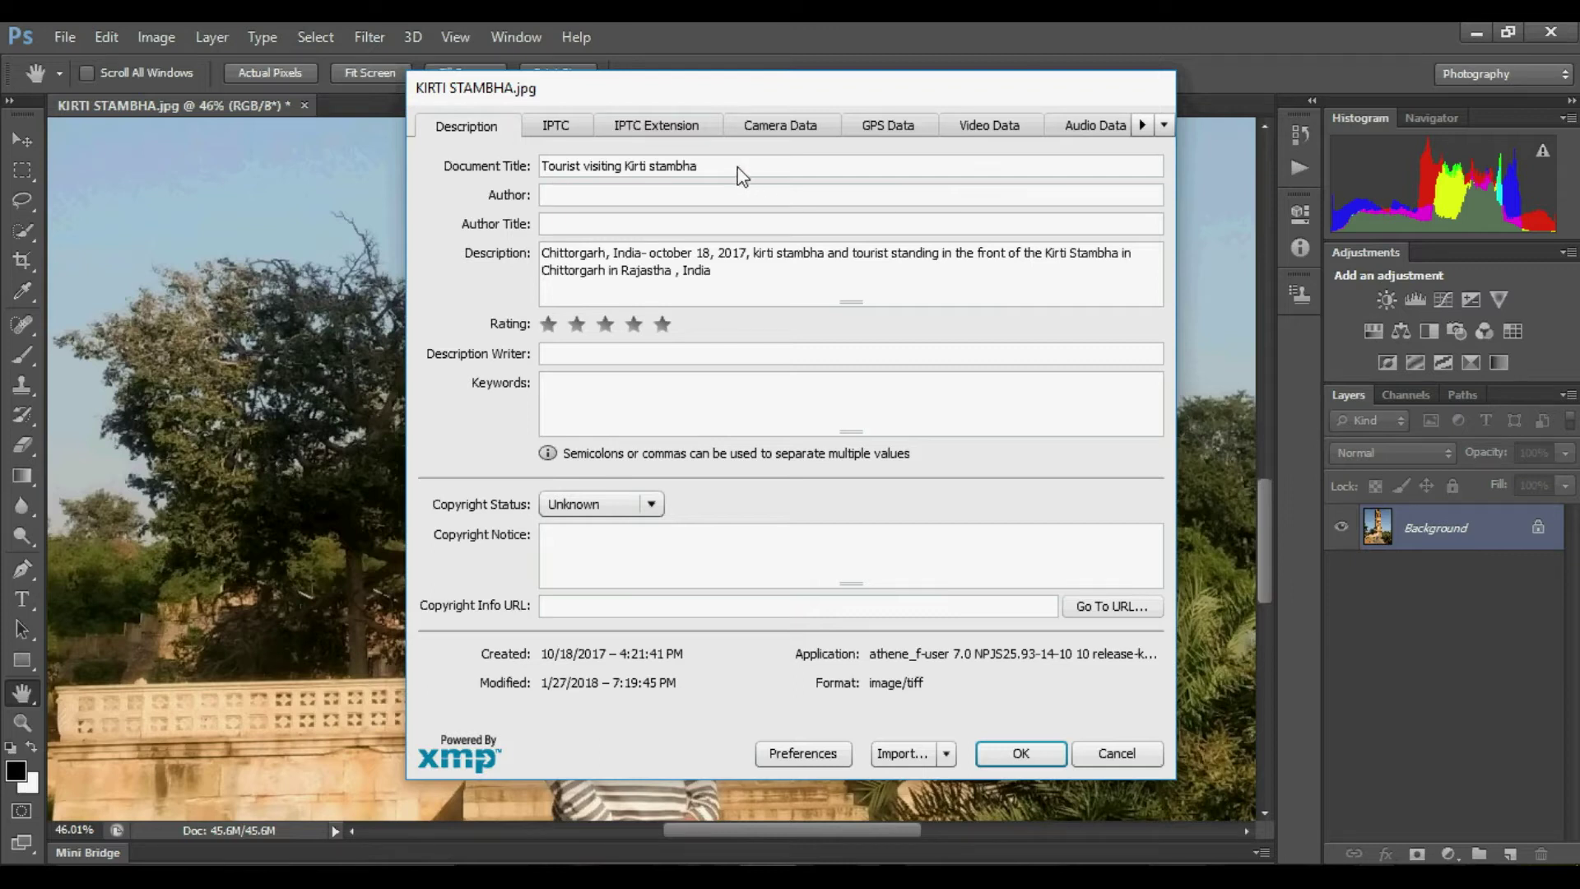
pyautogui.doubleClick(673, 165)
# Extend the Document Title to 'Tourist visiting Kirti Stambha at Chittorgarh Rajasthan'
pyautogui.write('Stambha at Chittorgarh')
pyautogui.click(713, 165)
pyautogui.click(782, 168)
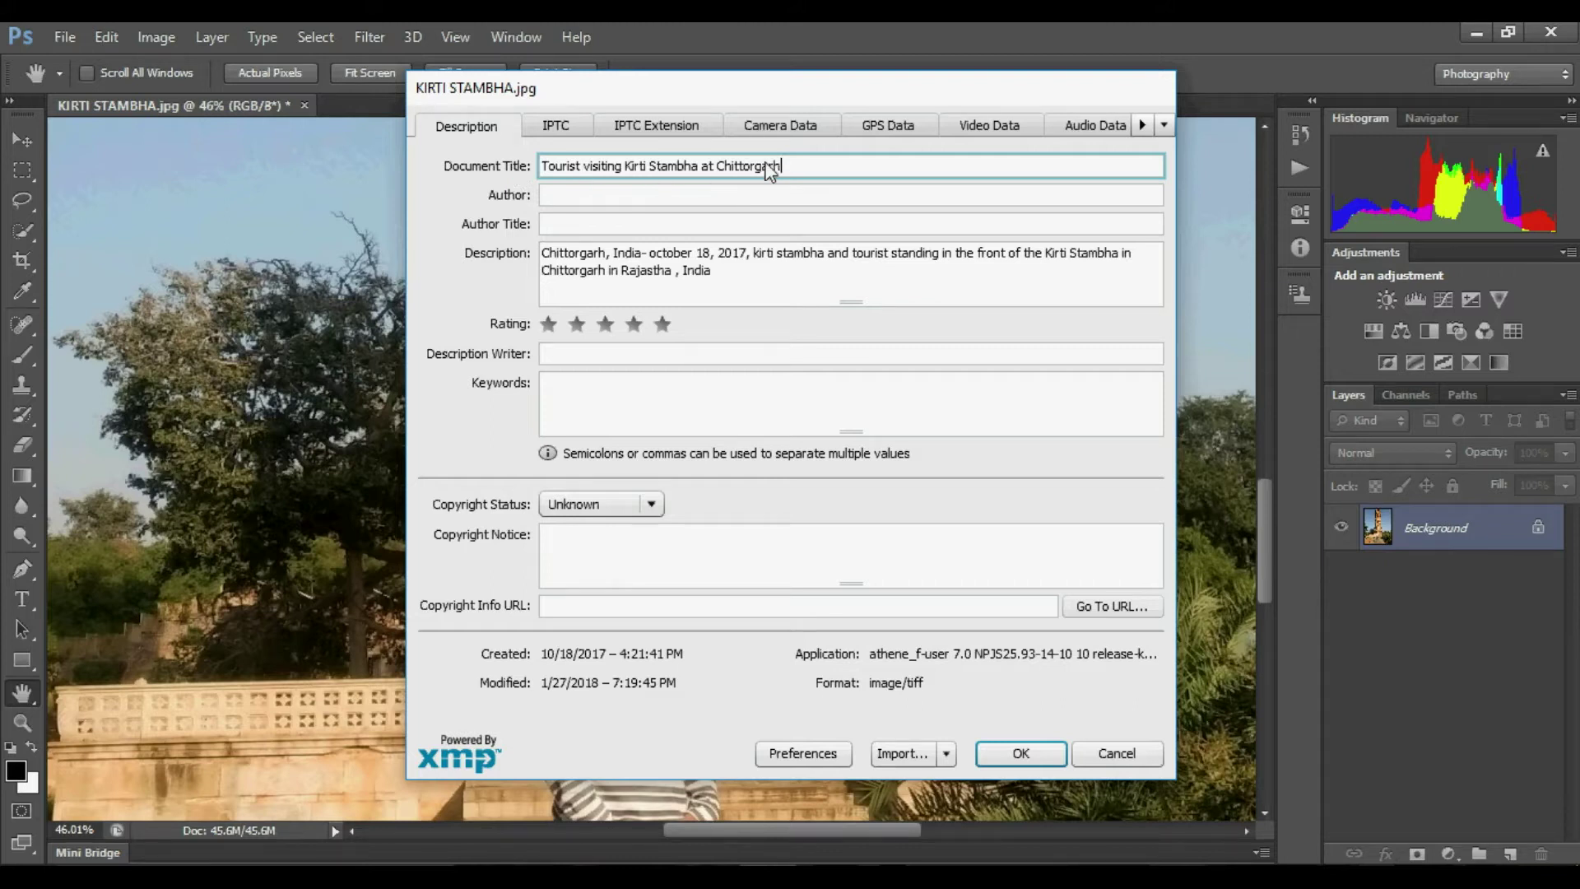
pyautogui.write(' Rajasthan')
pyautogui.click(568, 284)
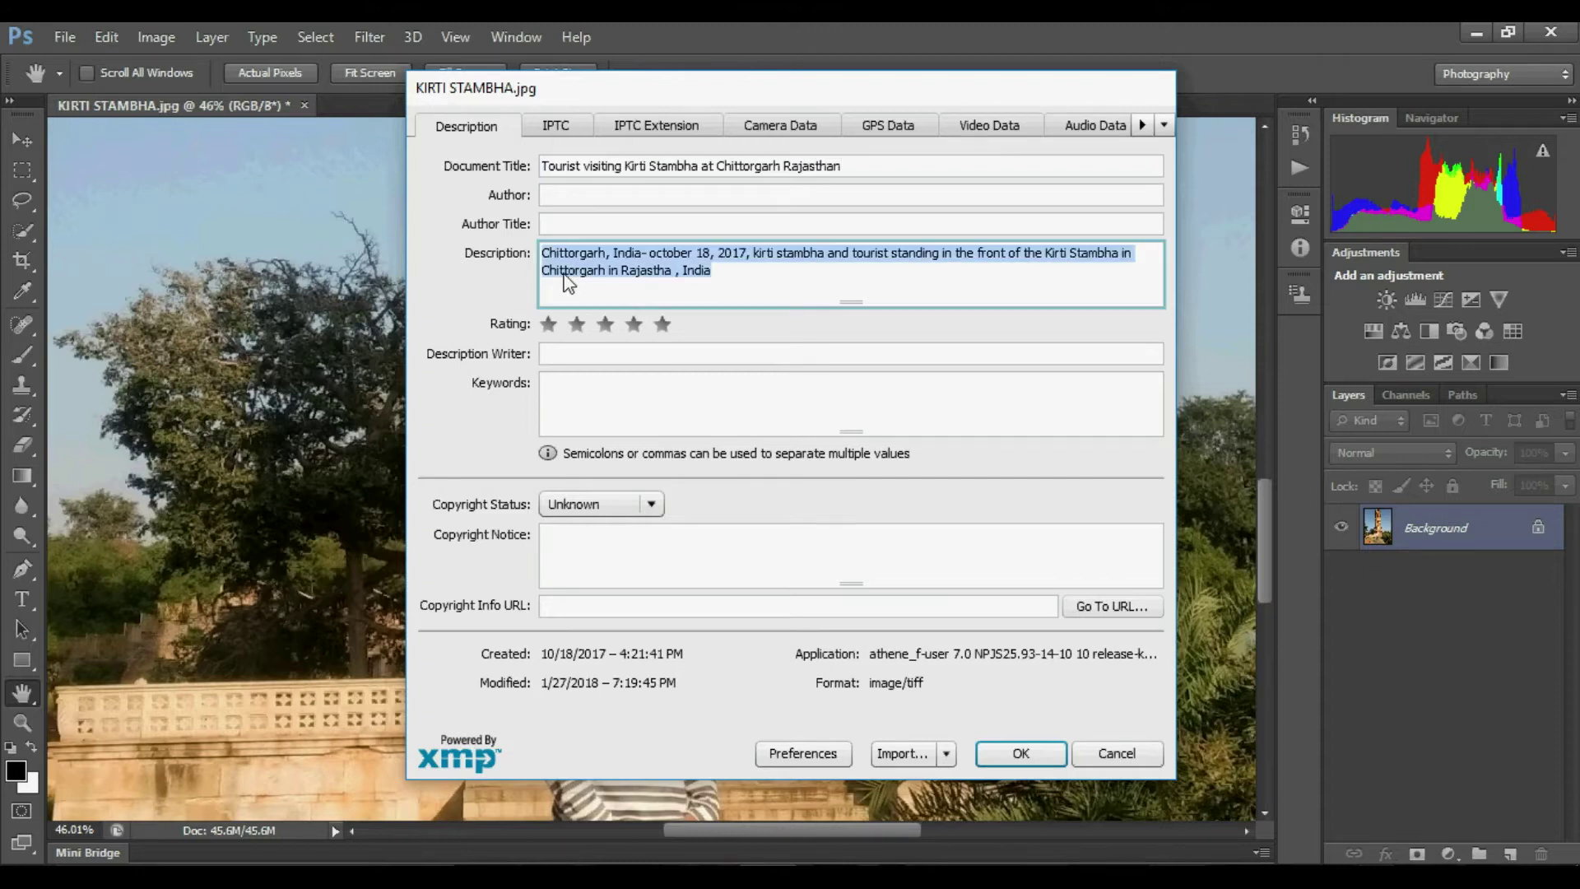
pyautogui.click(718, 296)
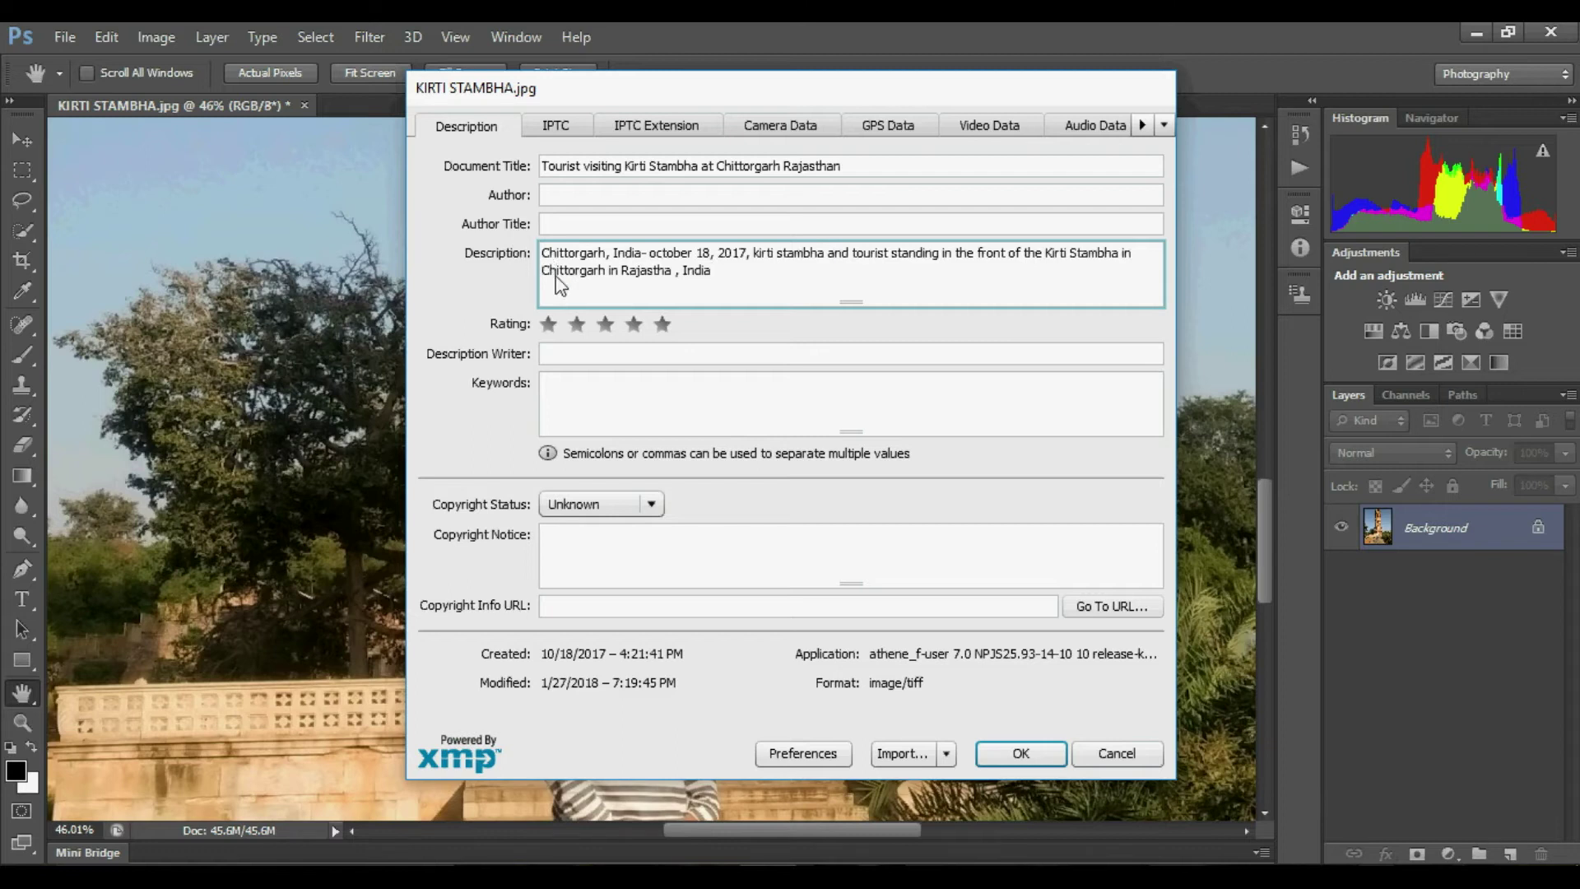
# Fix the spacing after 'India-' in the photo's description
pyautogui.moveTo(542, 256); pyautogui.dragTo(606, 258)
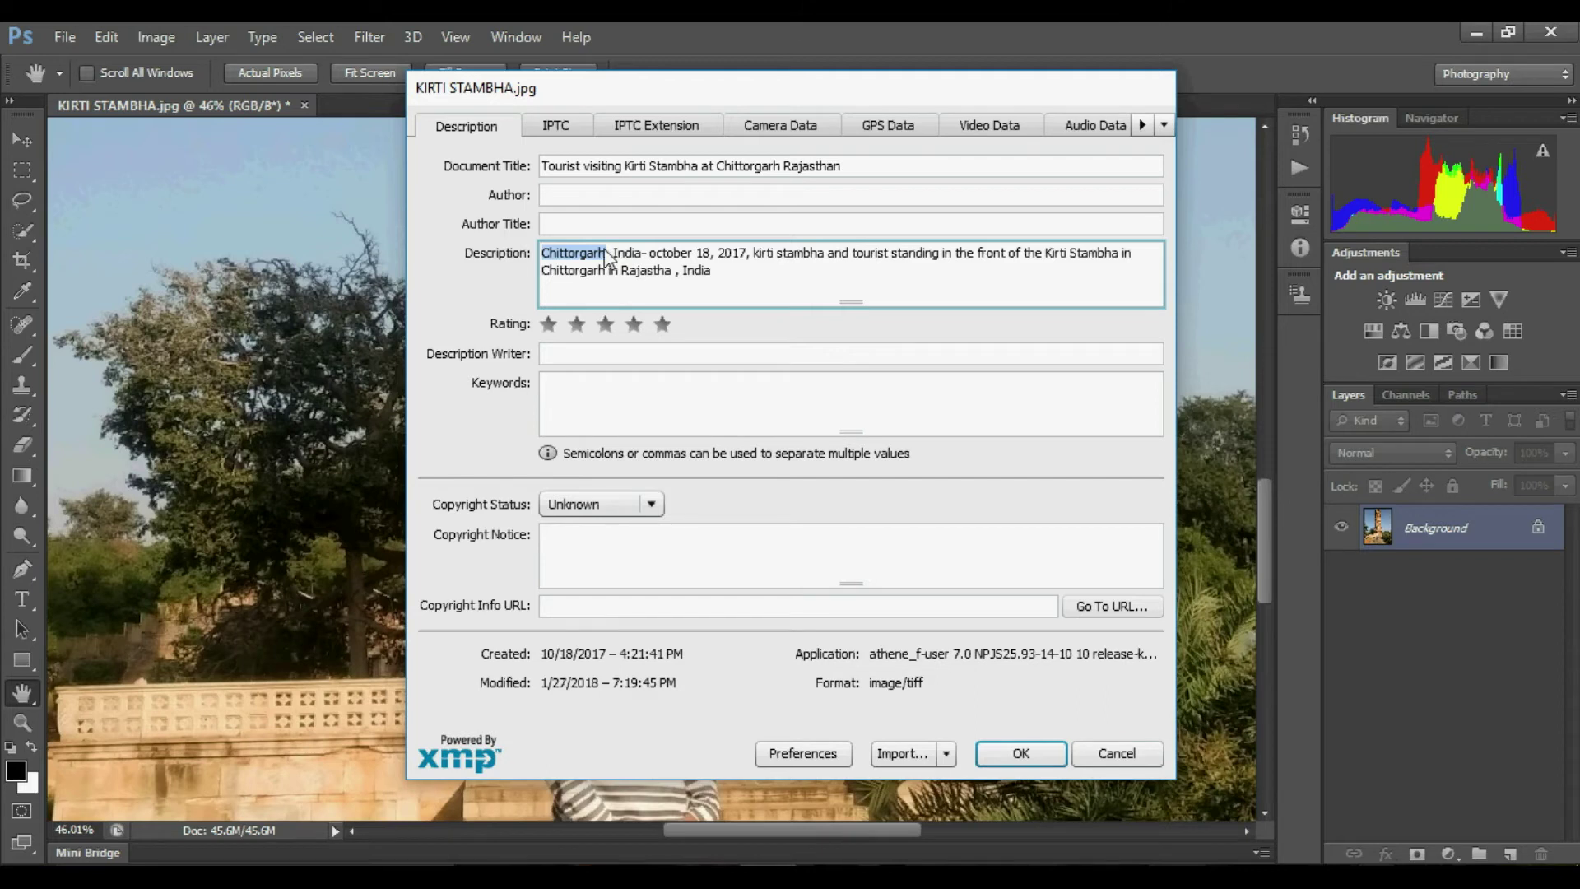
pyautogui.click(606, 254)
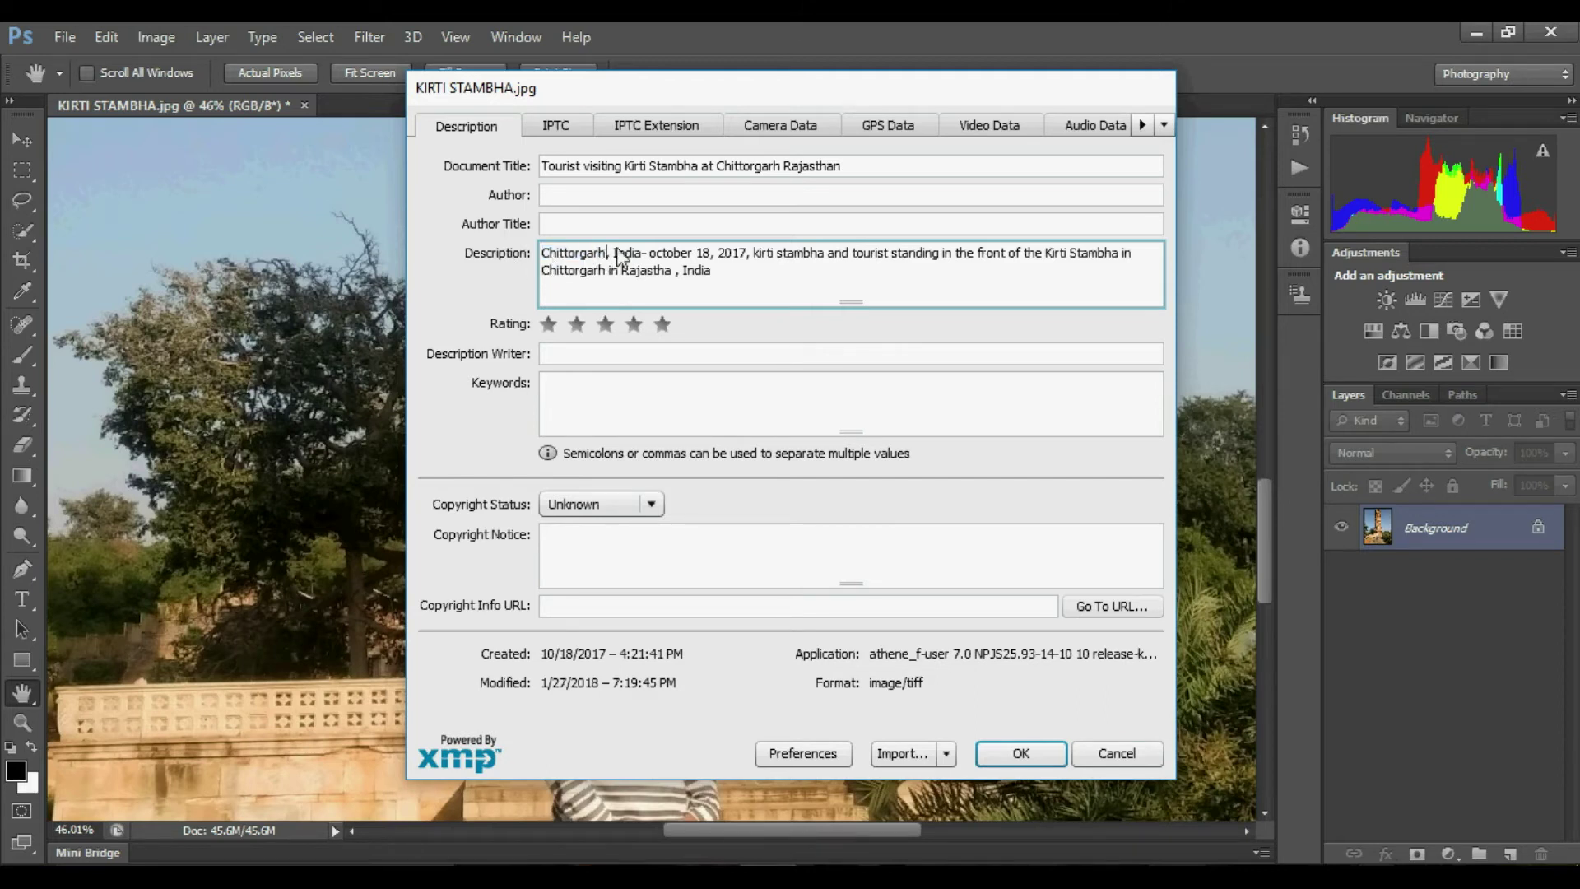
pyautogui.write(',')
pyautogui.doubleClick(626, 255)
pyautogui.click(645, 256)
pyautogui.moveTo(543, 255); pyautogui.dragTo(626, 255)
pyautogui.click(611, 257)
pyautogui.doubleClick(613, 257)
pyautogui.click(649, 257)
# Check the date and 'kirti stambha' in the description, then save the file info
pyautogui.moveTo(647, 257); pyautogui.dragTo(735, 264)
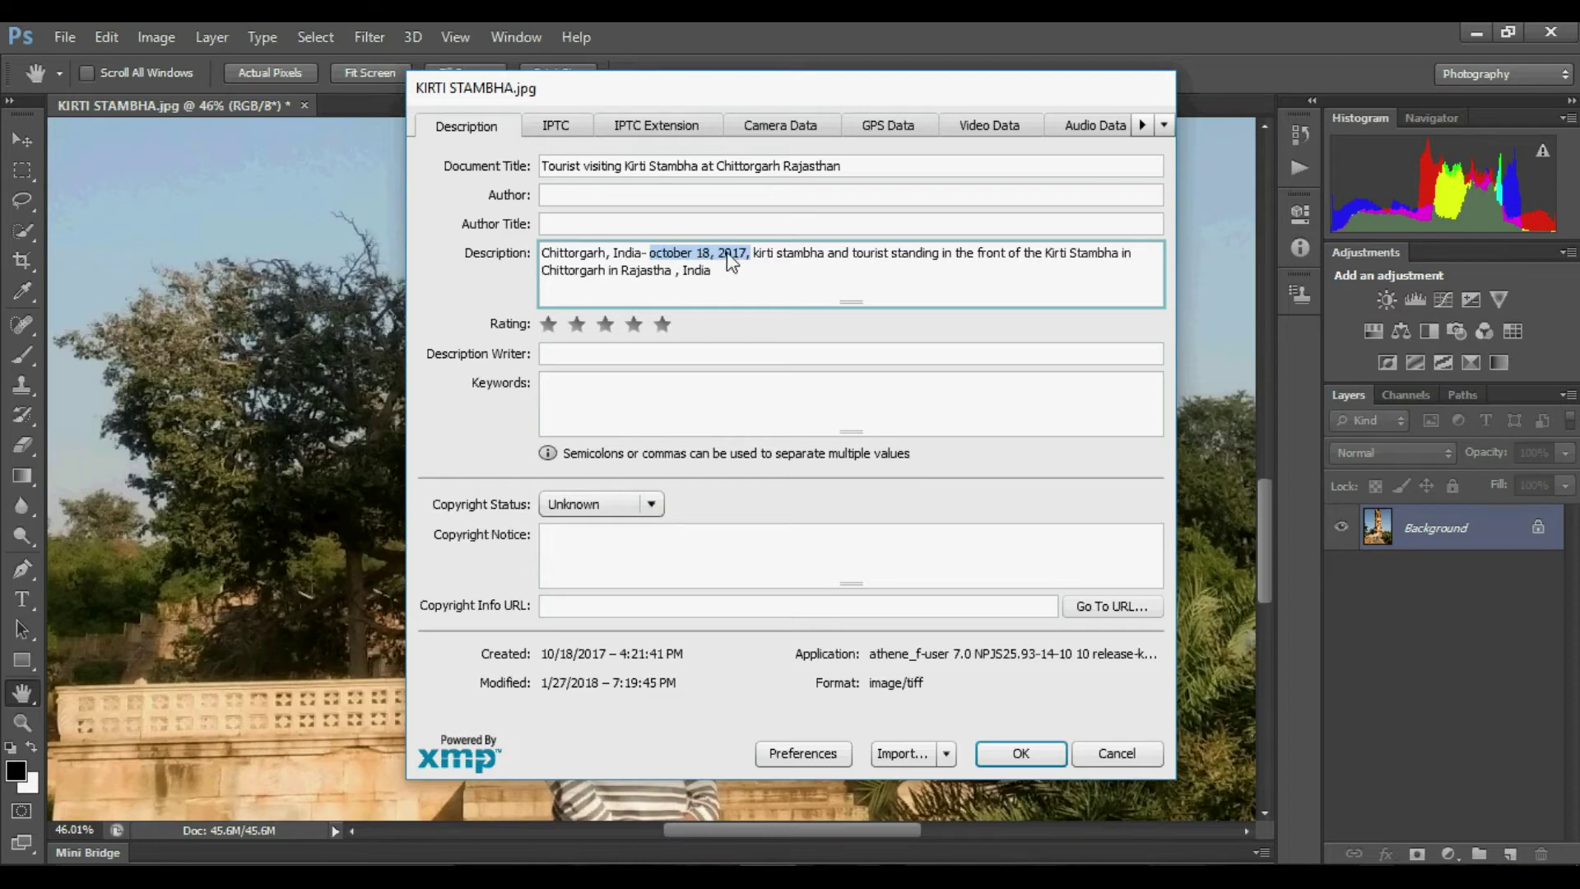
pyautogui.click(751, 262)
pyautogui.press('Left')
pyautogui.press('Left')
pyautogui.press('Left')
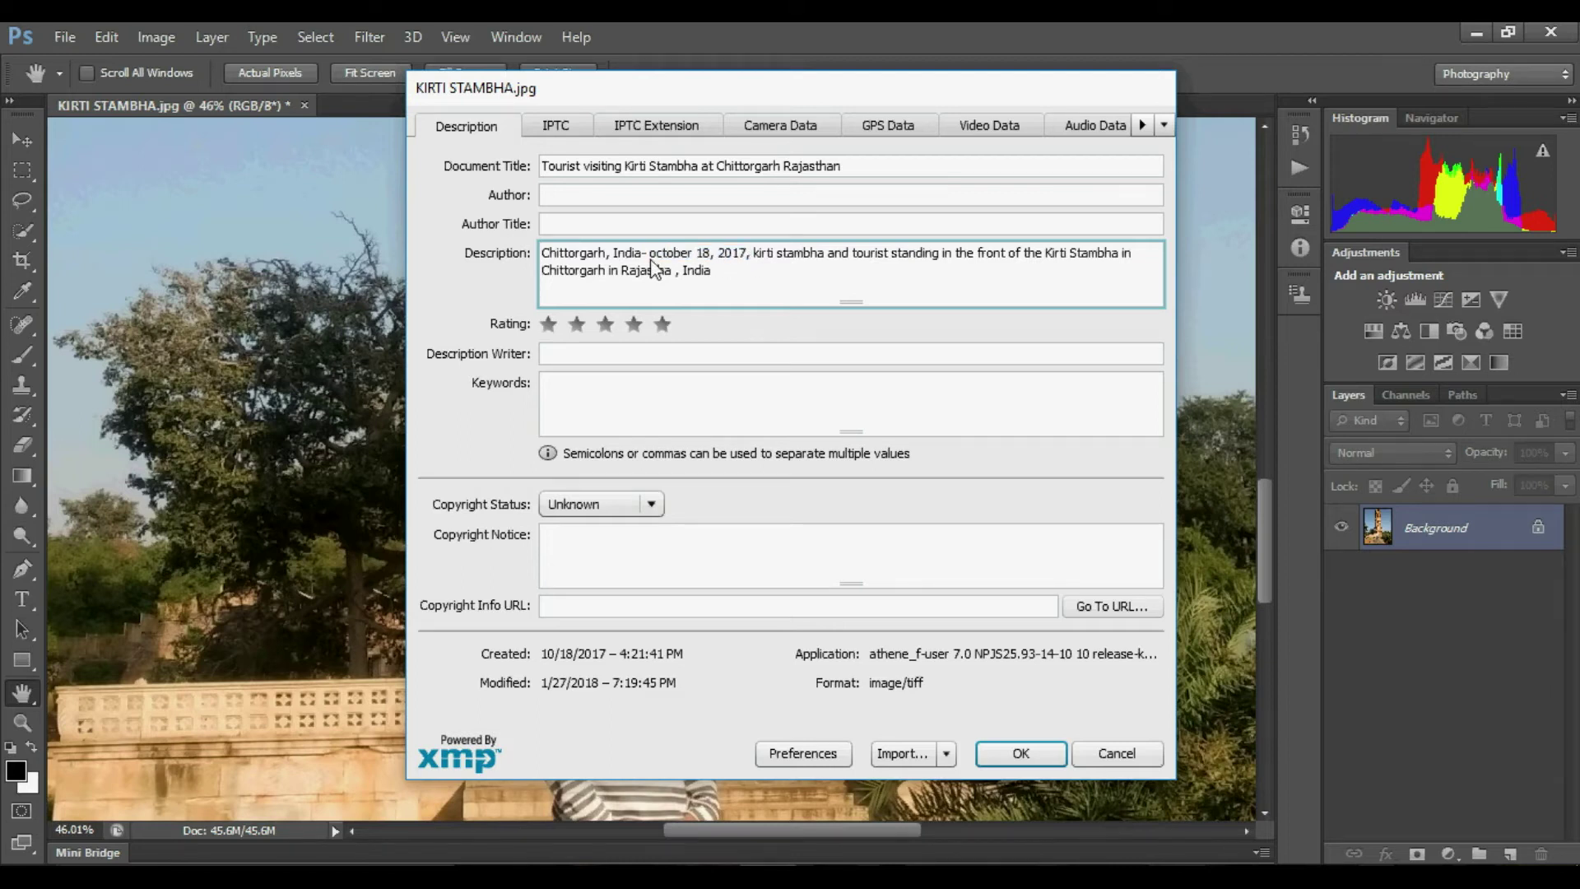
pyautogui.press('Right')
pyautogui.press('Right')
pyautogui.press('Right')
pyautogui.moveTo(754, 257); pyautogui.dragTo(991, 254)
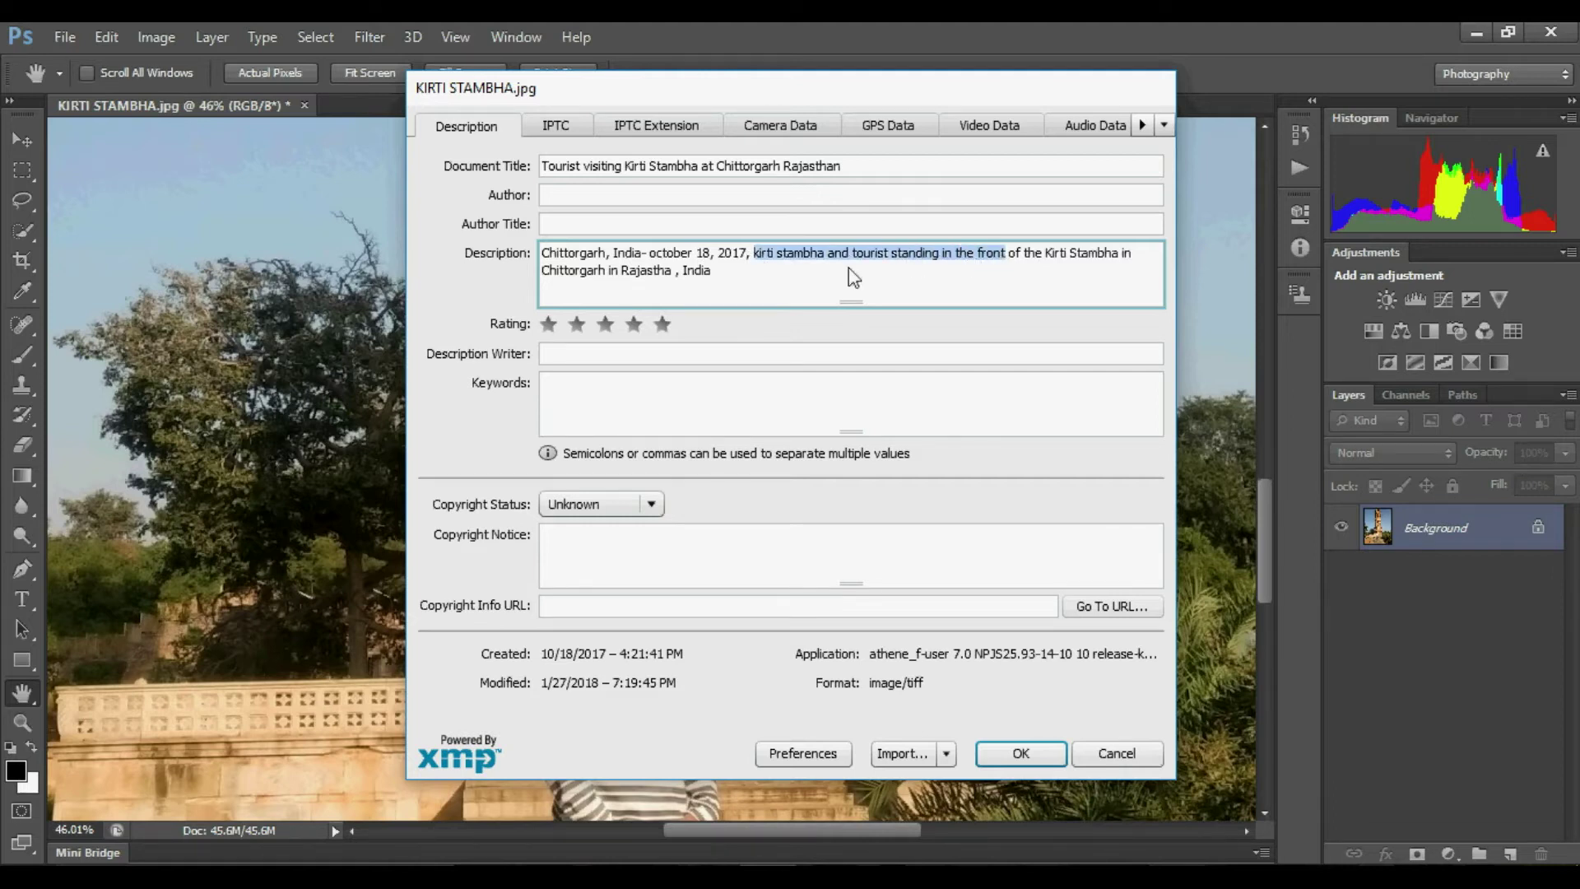
pyautogui.click(921, 277)
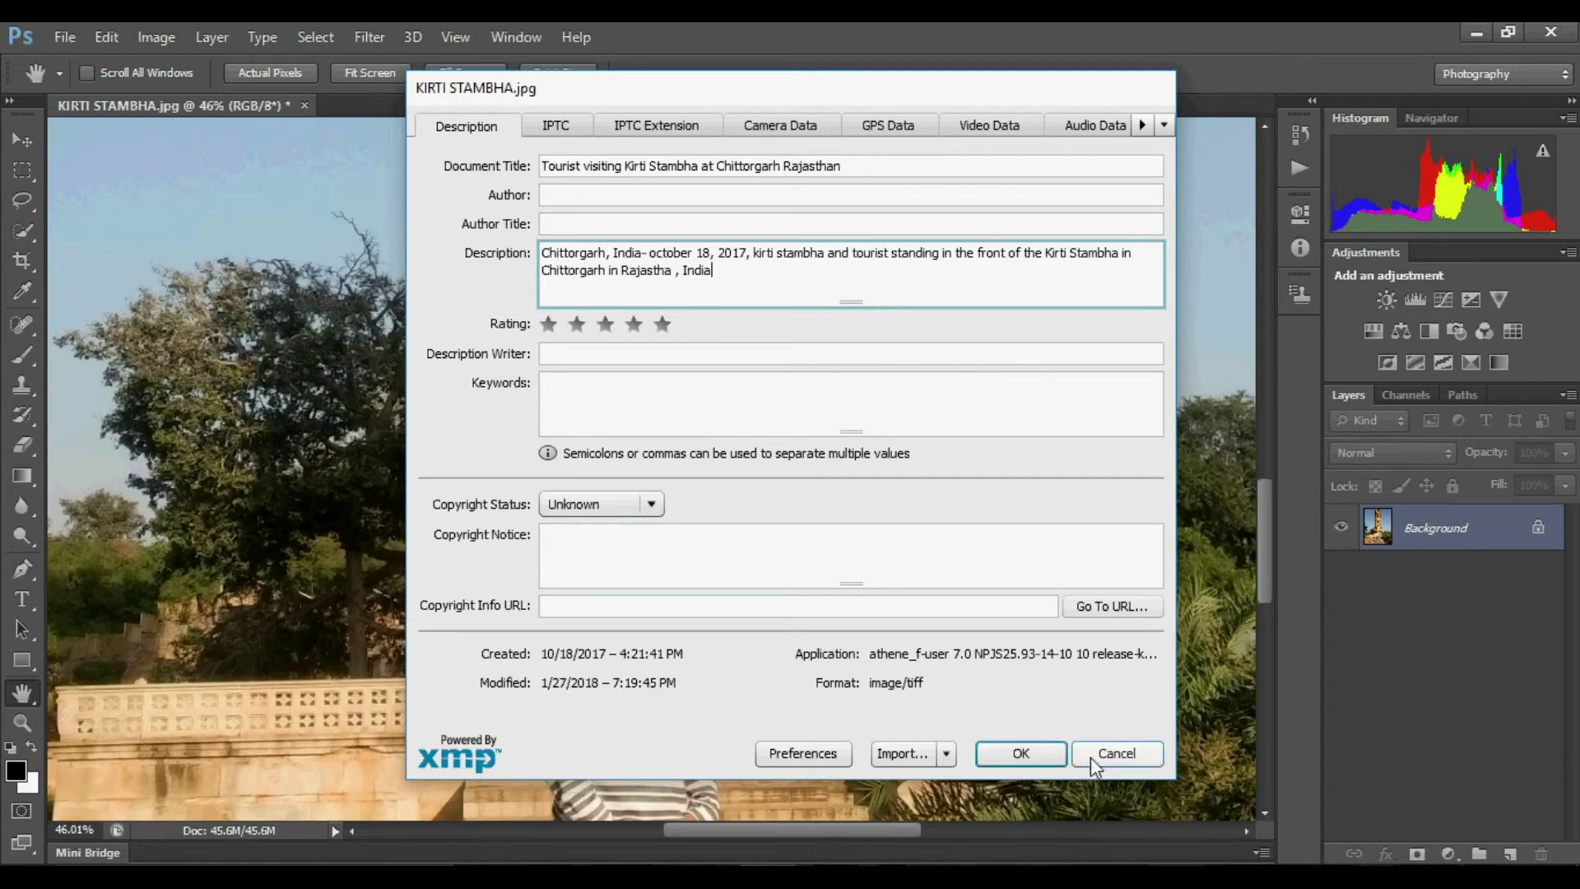
pyautogui.click(1029, 754)
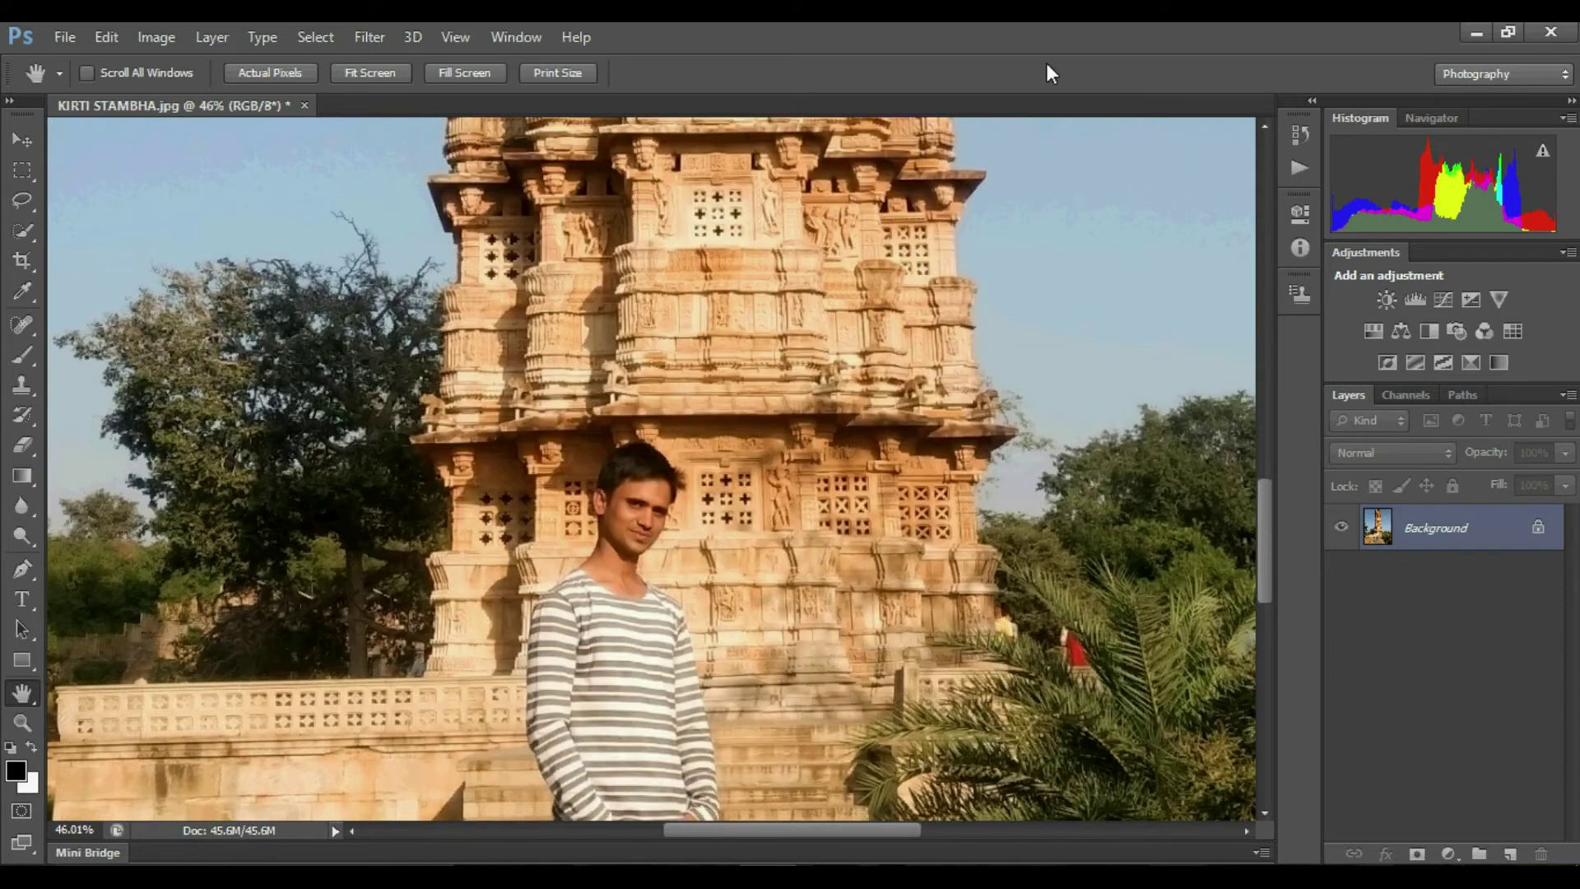
# Upload KIRTI STAMBHA.jpg to Dreamstime through the drop zone's file picker
pyautogui.click(1475, 35)
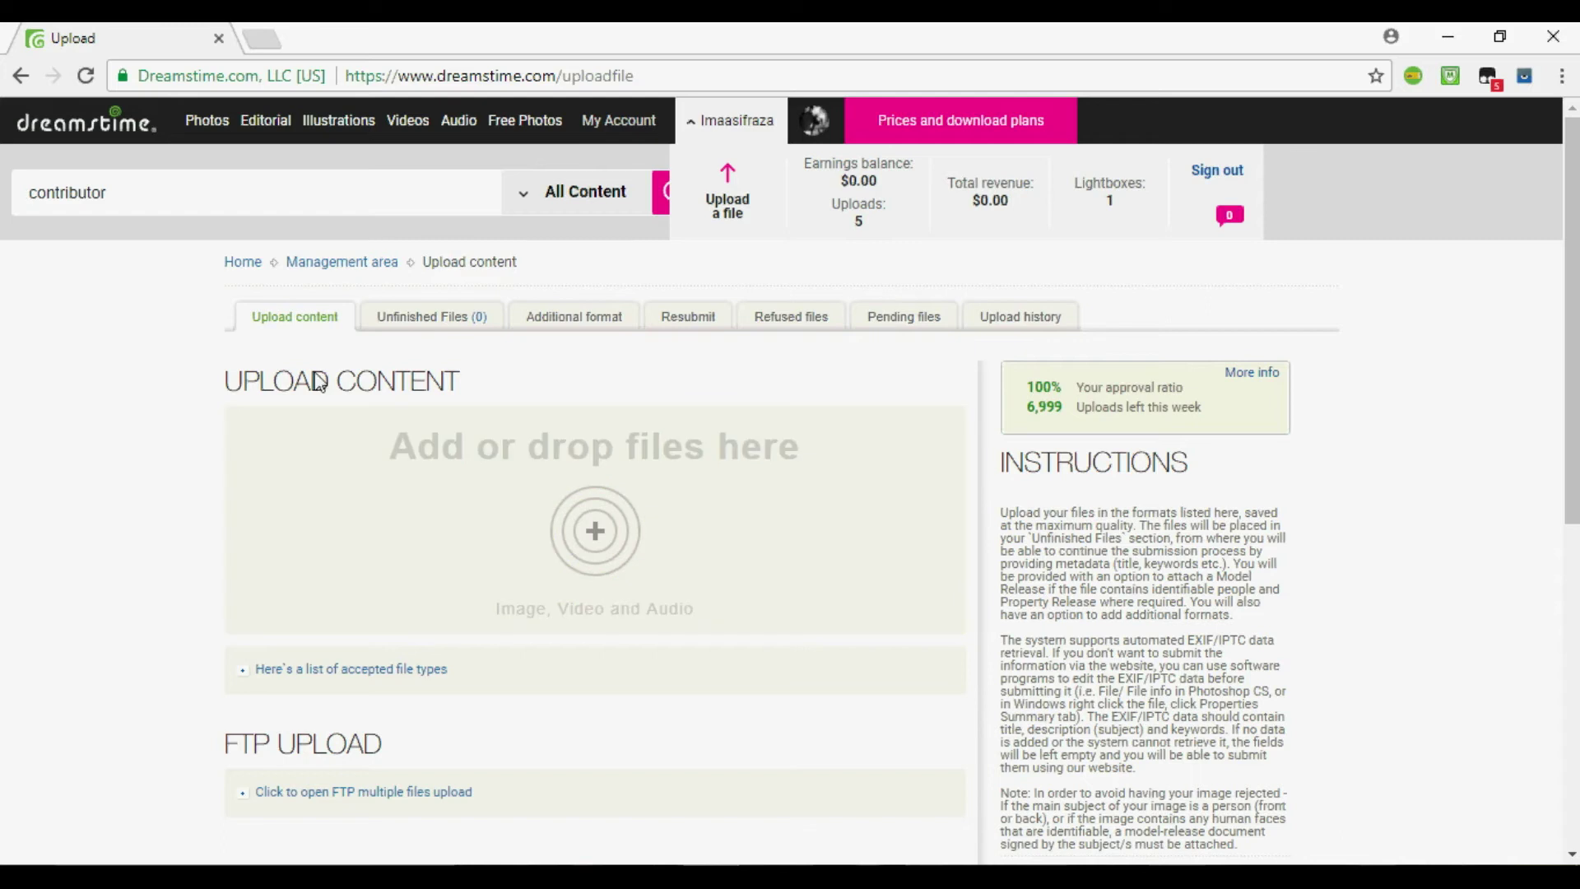
pyautogui.click(604, 532)
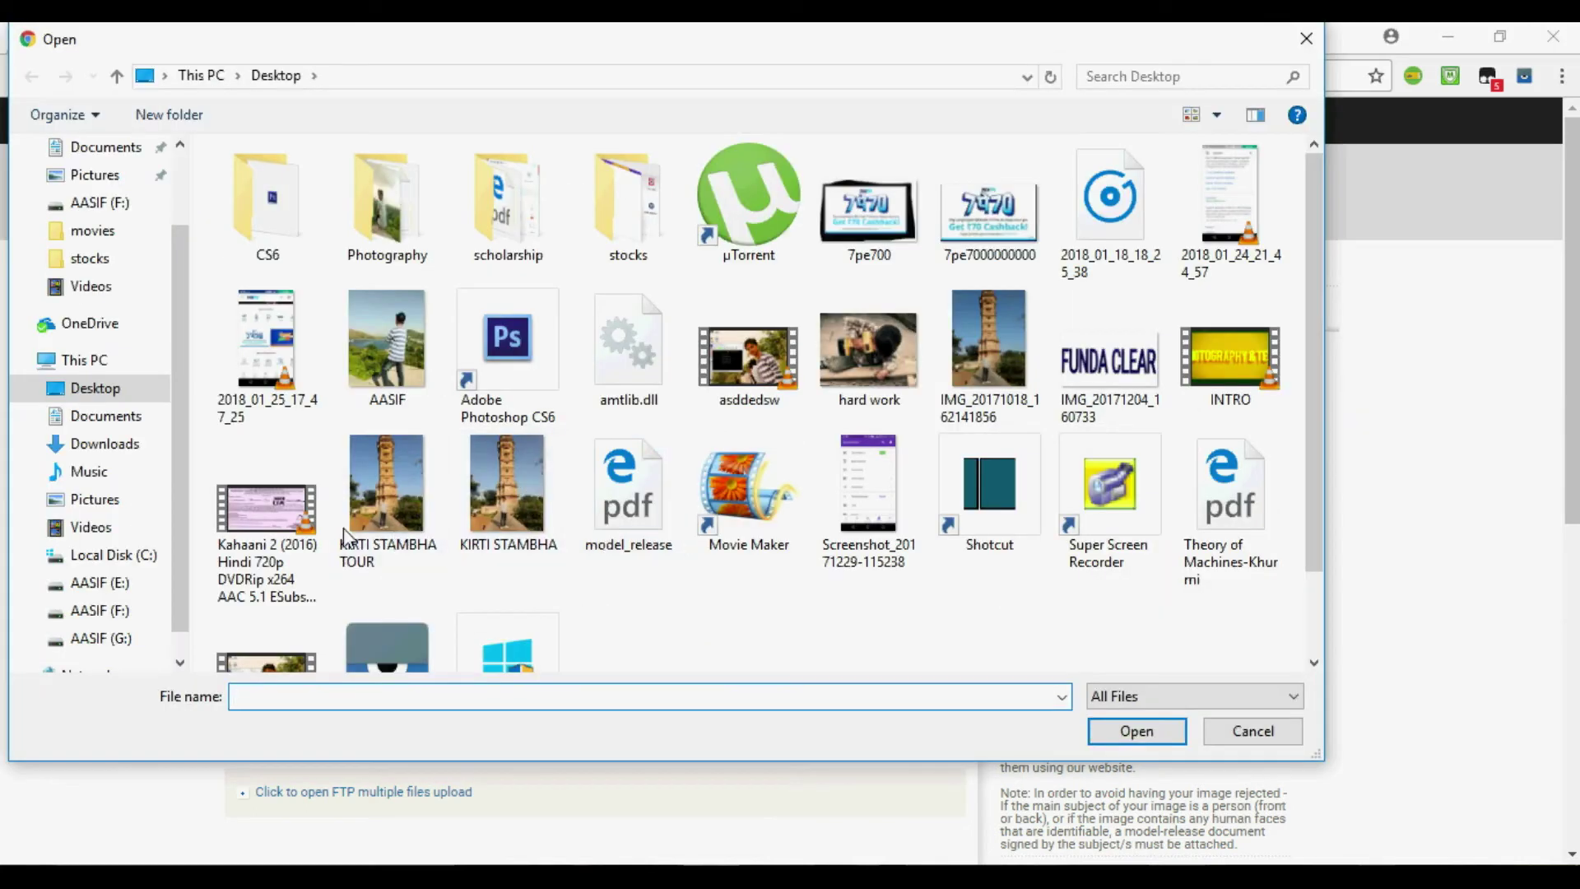
pyautogui.click(519, 523)
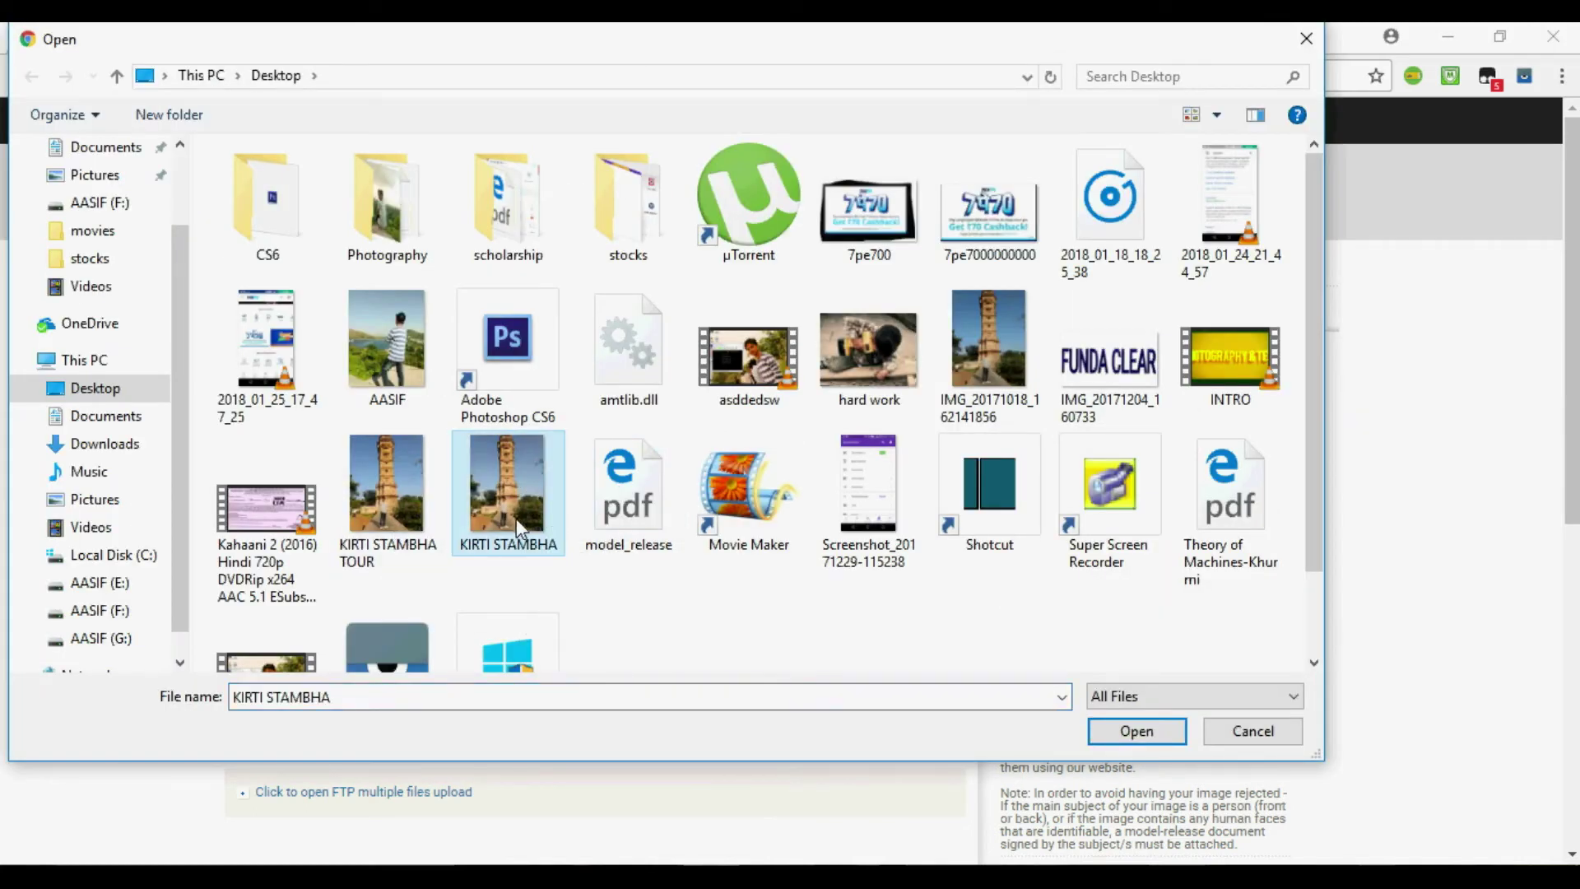
pyautogui.click(1141, 735)
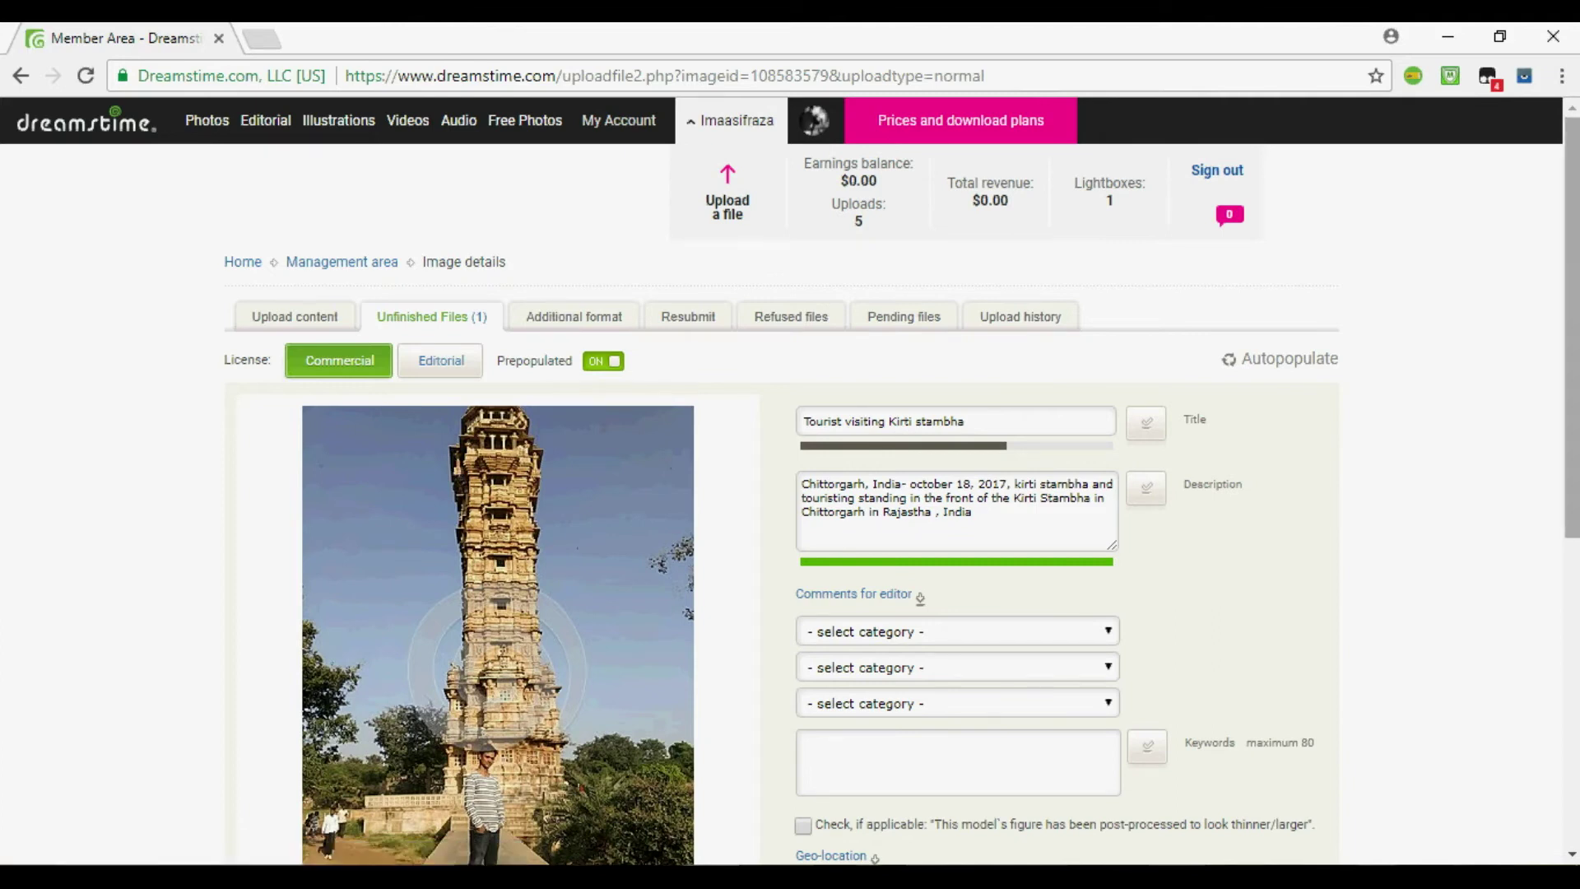
# Review the prefilled title and description, then scroll to the category and keyword fields
pyautogui.scroll(-5, 1567, 210)
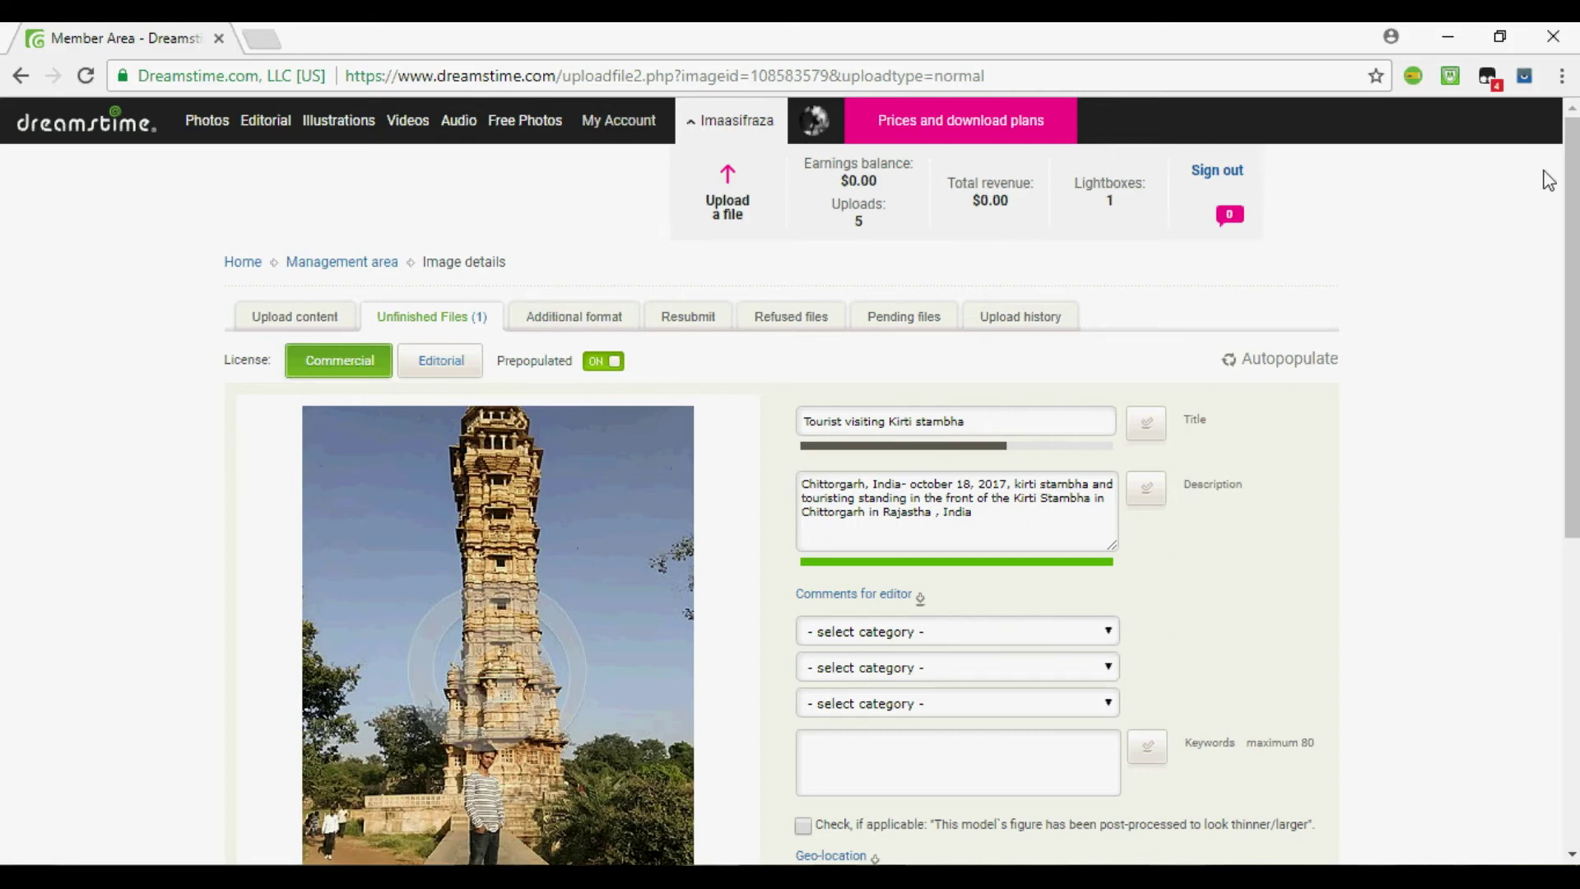
pyautogui.scroll(-2, 1570, 329)
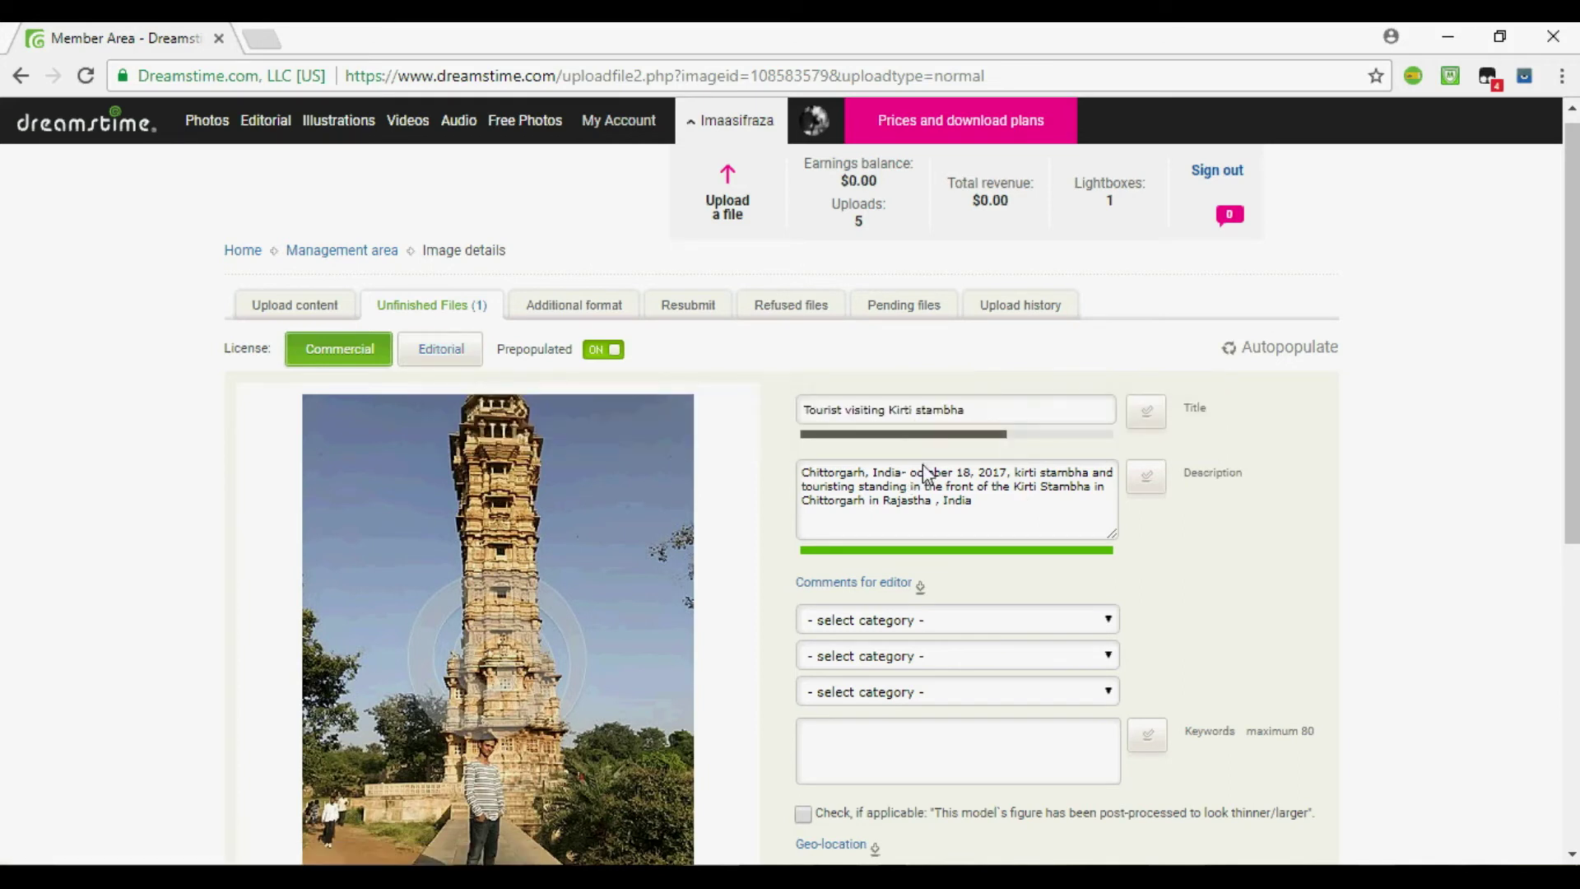
pyautogui.click(995, 418)
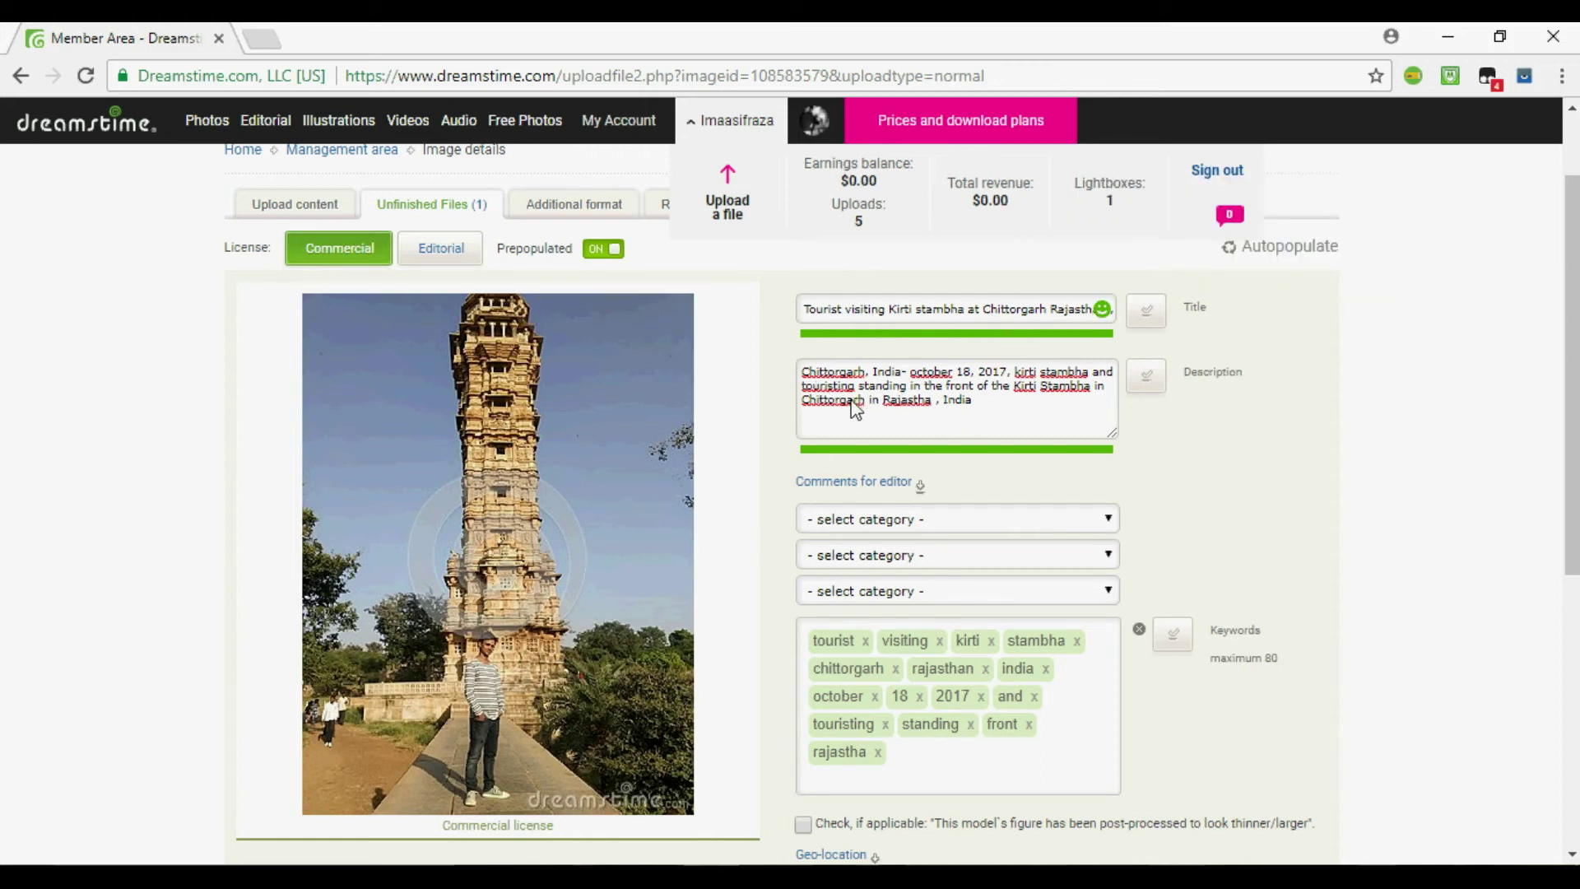
pyautogui.click(1006, 403)
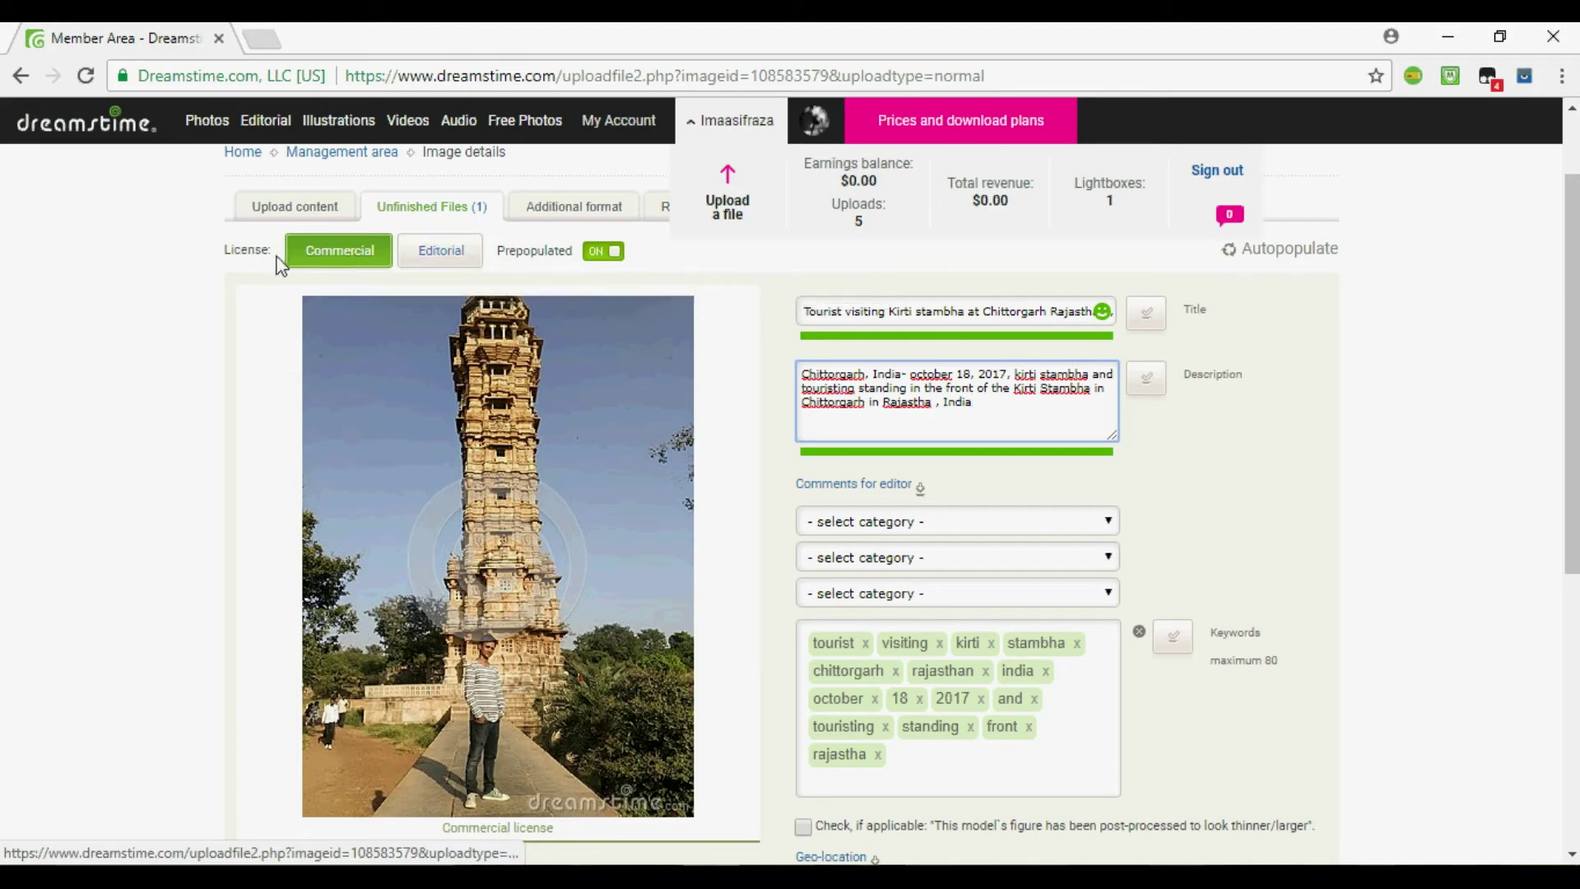
pyautogui.click(441, 263)
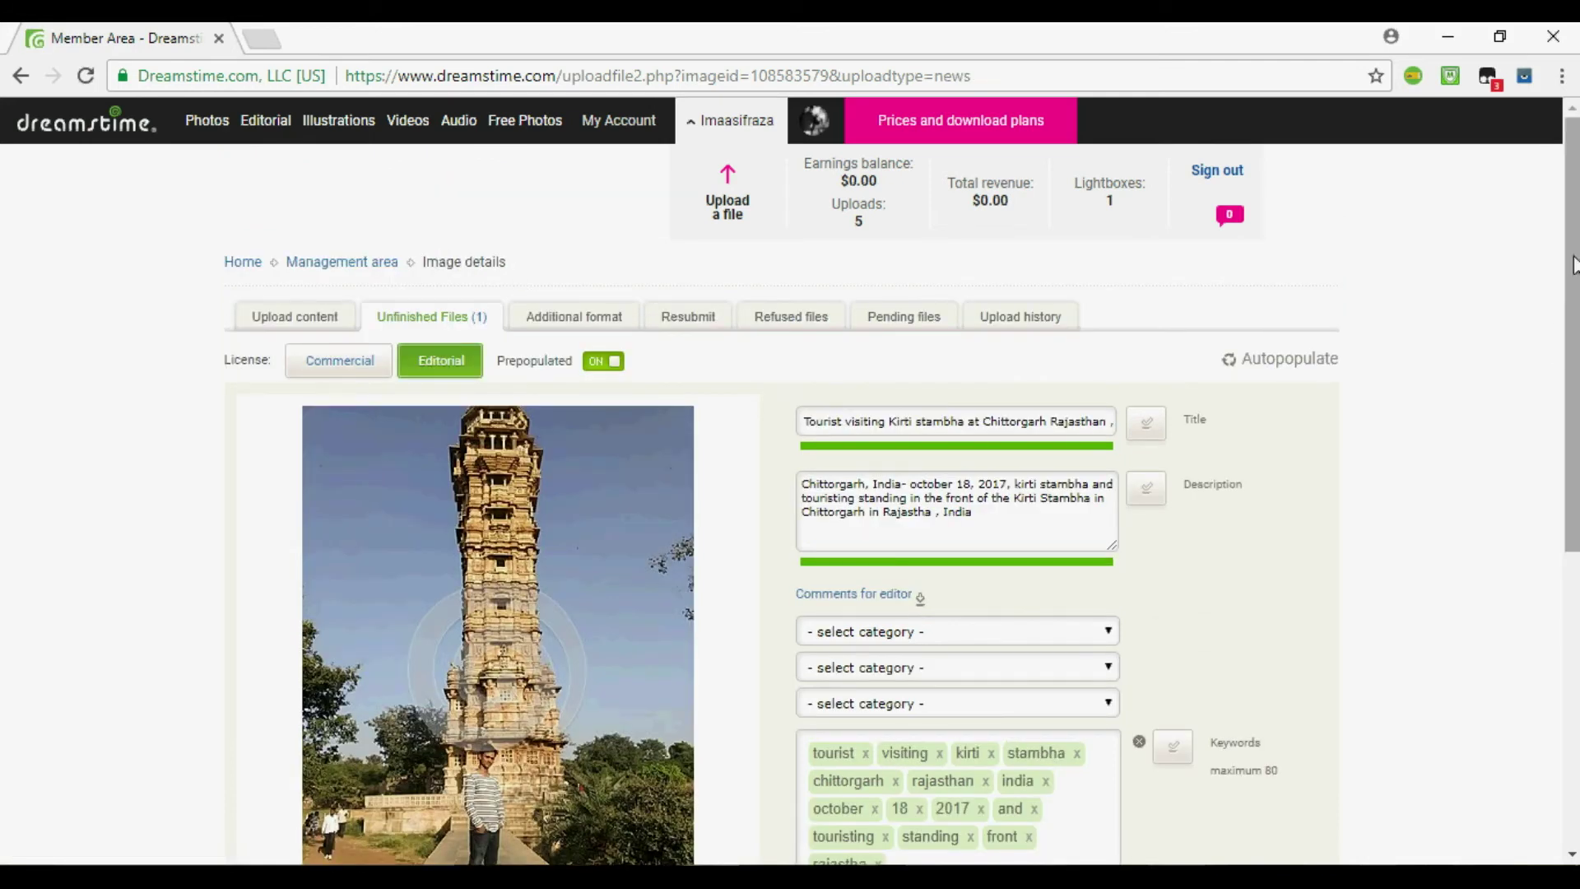
pyautogui.scroll(-3, 1574, 265)
pyautogui.scroll(3, 1574, 265)
pyautogui.scroll(-3, 1575, 265)
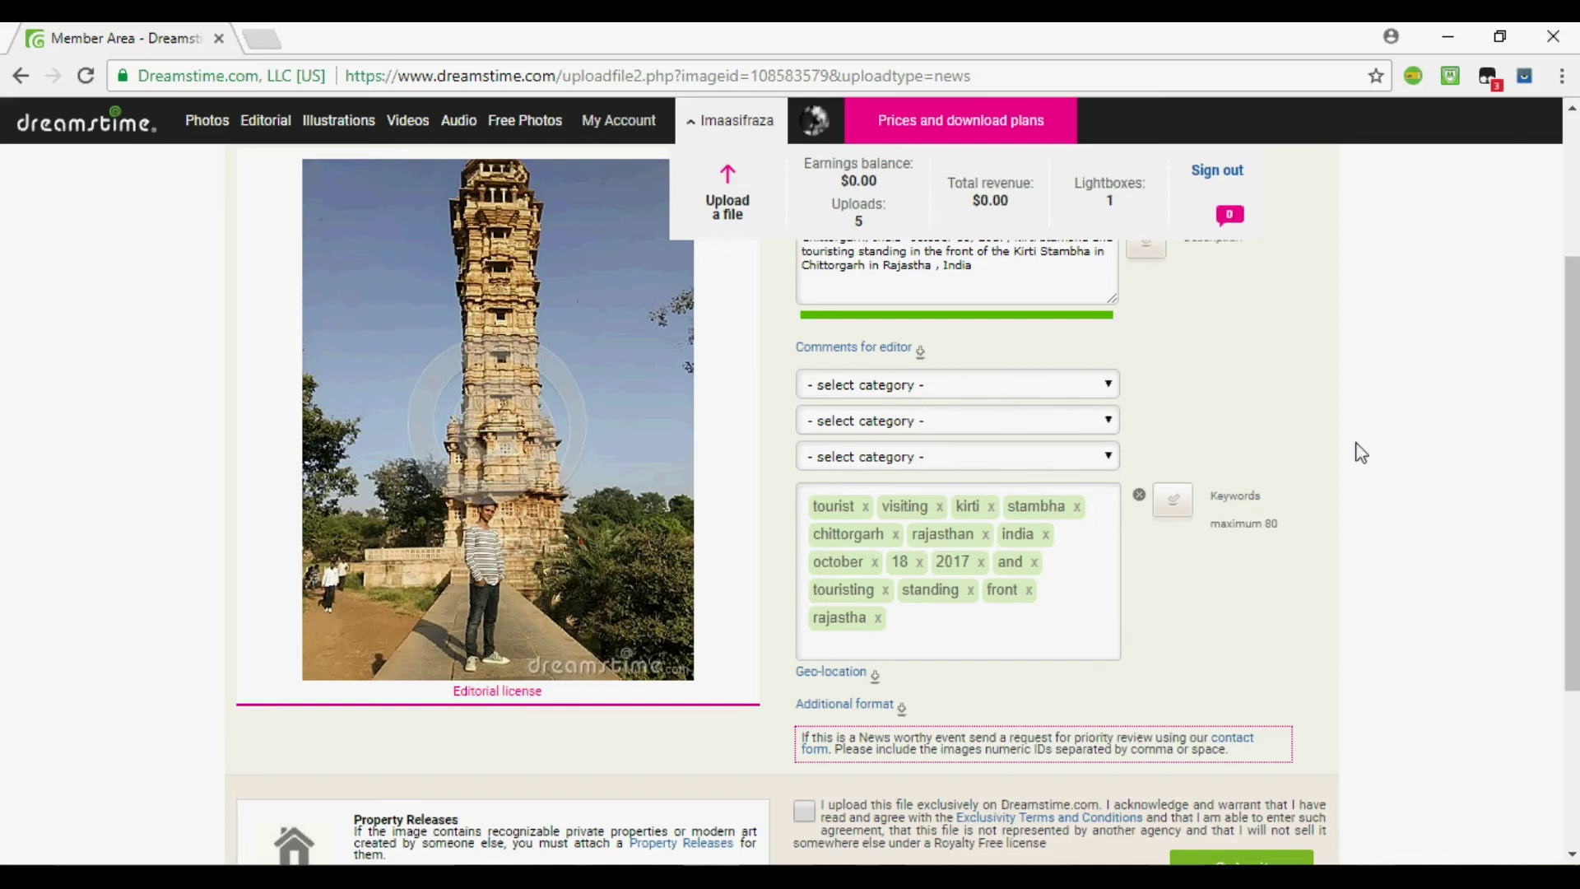
# Set the first two categories to Arts & Architecture > Generic architecture and Historic buildings
pyautogui.click(912, 388)
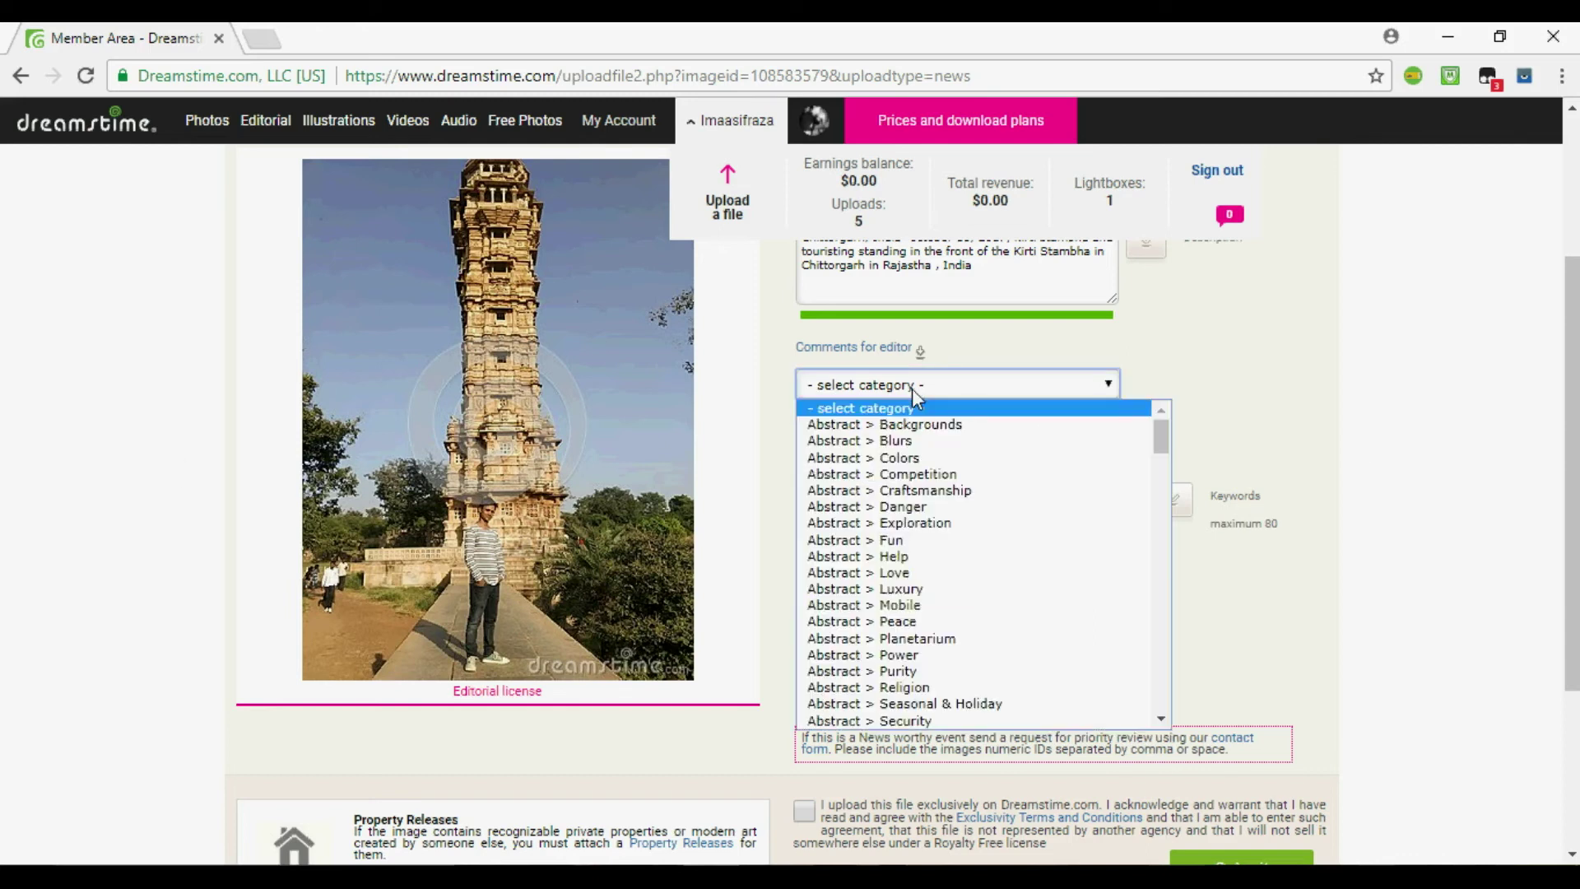
pyautogui.click(912, 388)
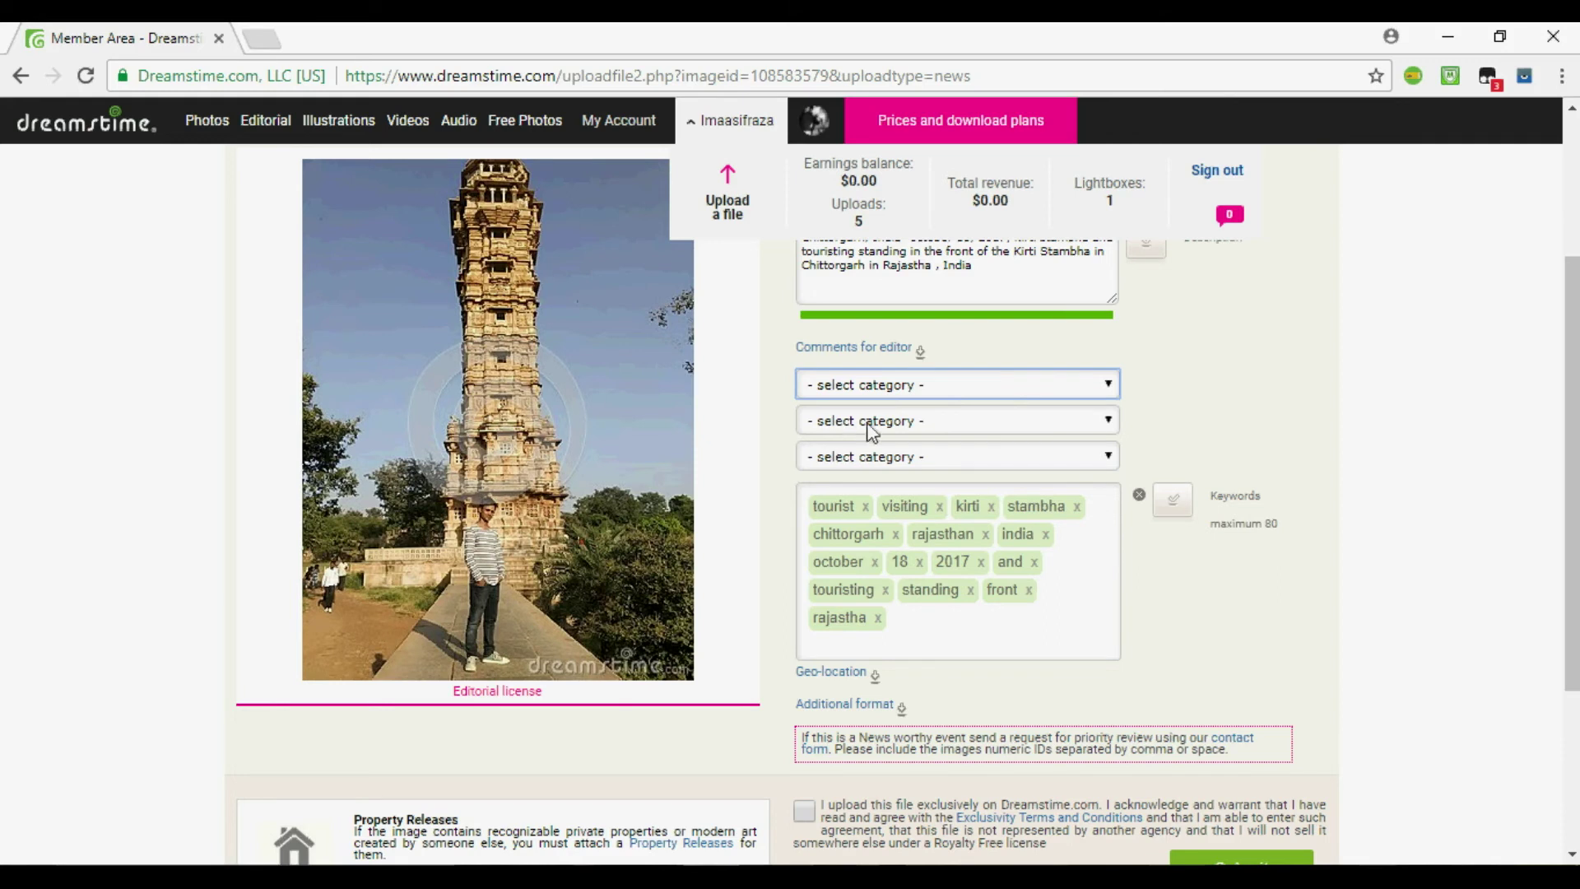
pyautogui.click(898, 390)
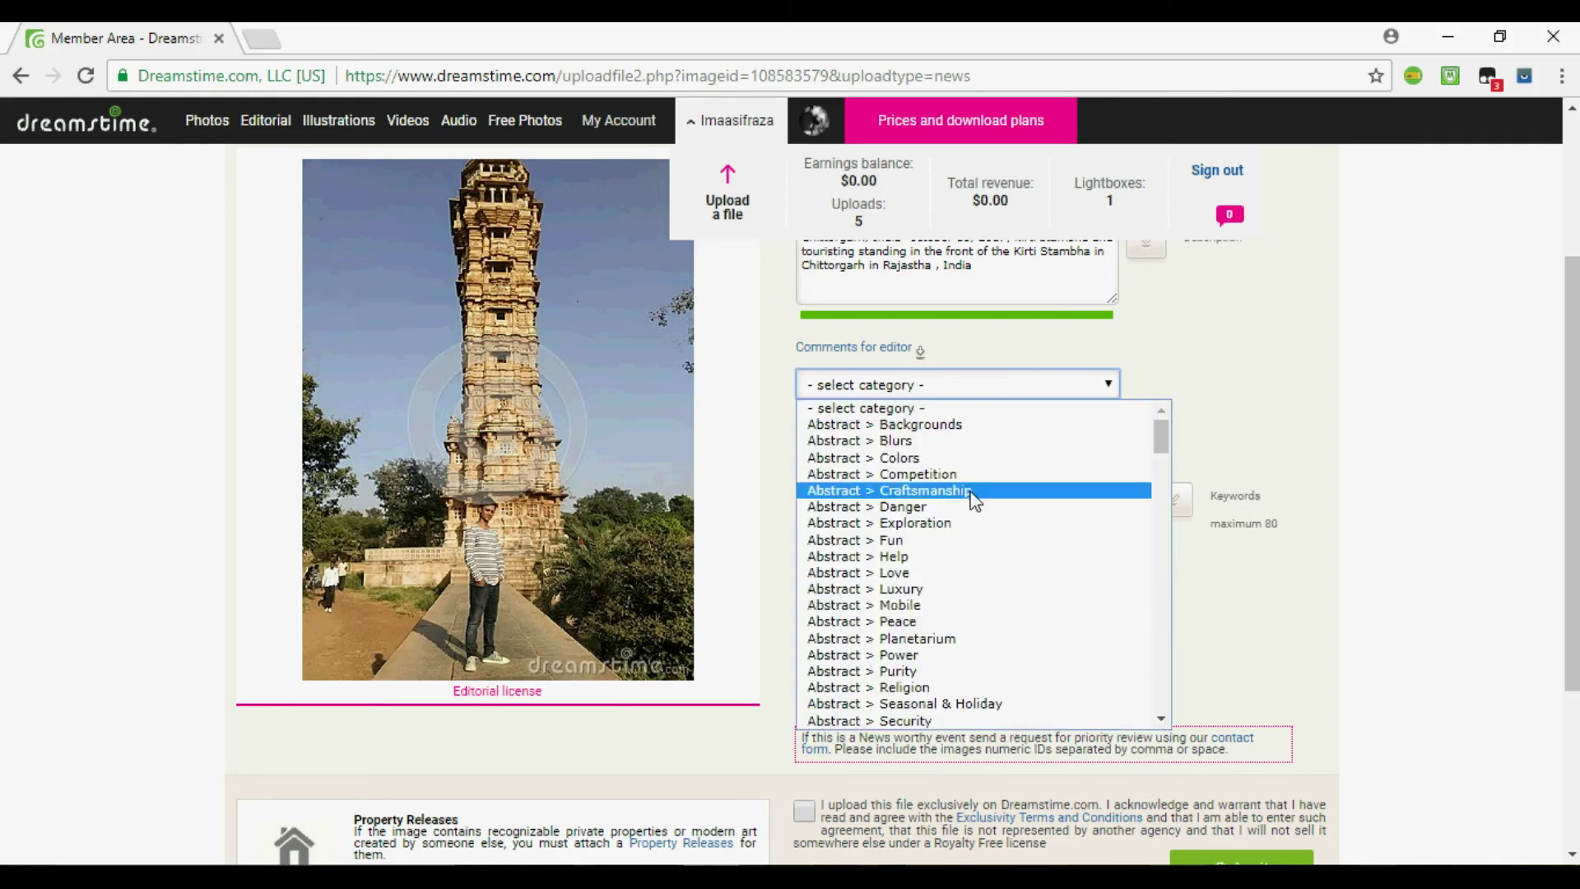
pyautogui.moveTo(1163, 442); pyautogui.dragTo(1163, 487)
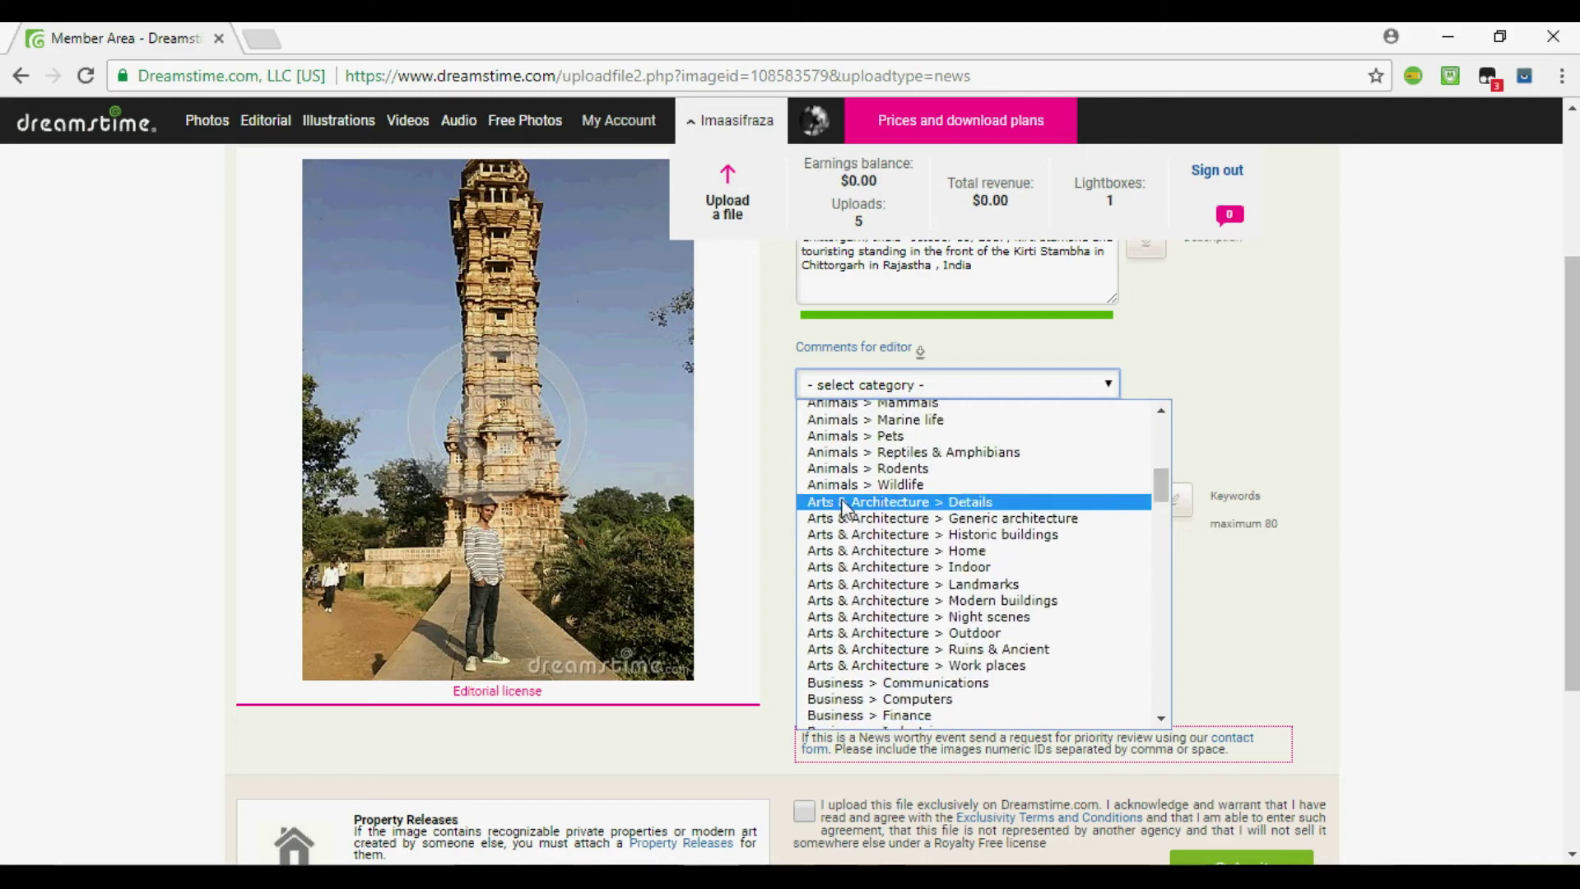
pyautogui.click(949, 521)
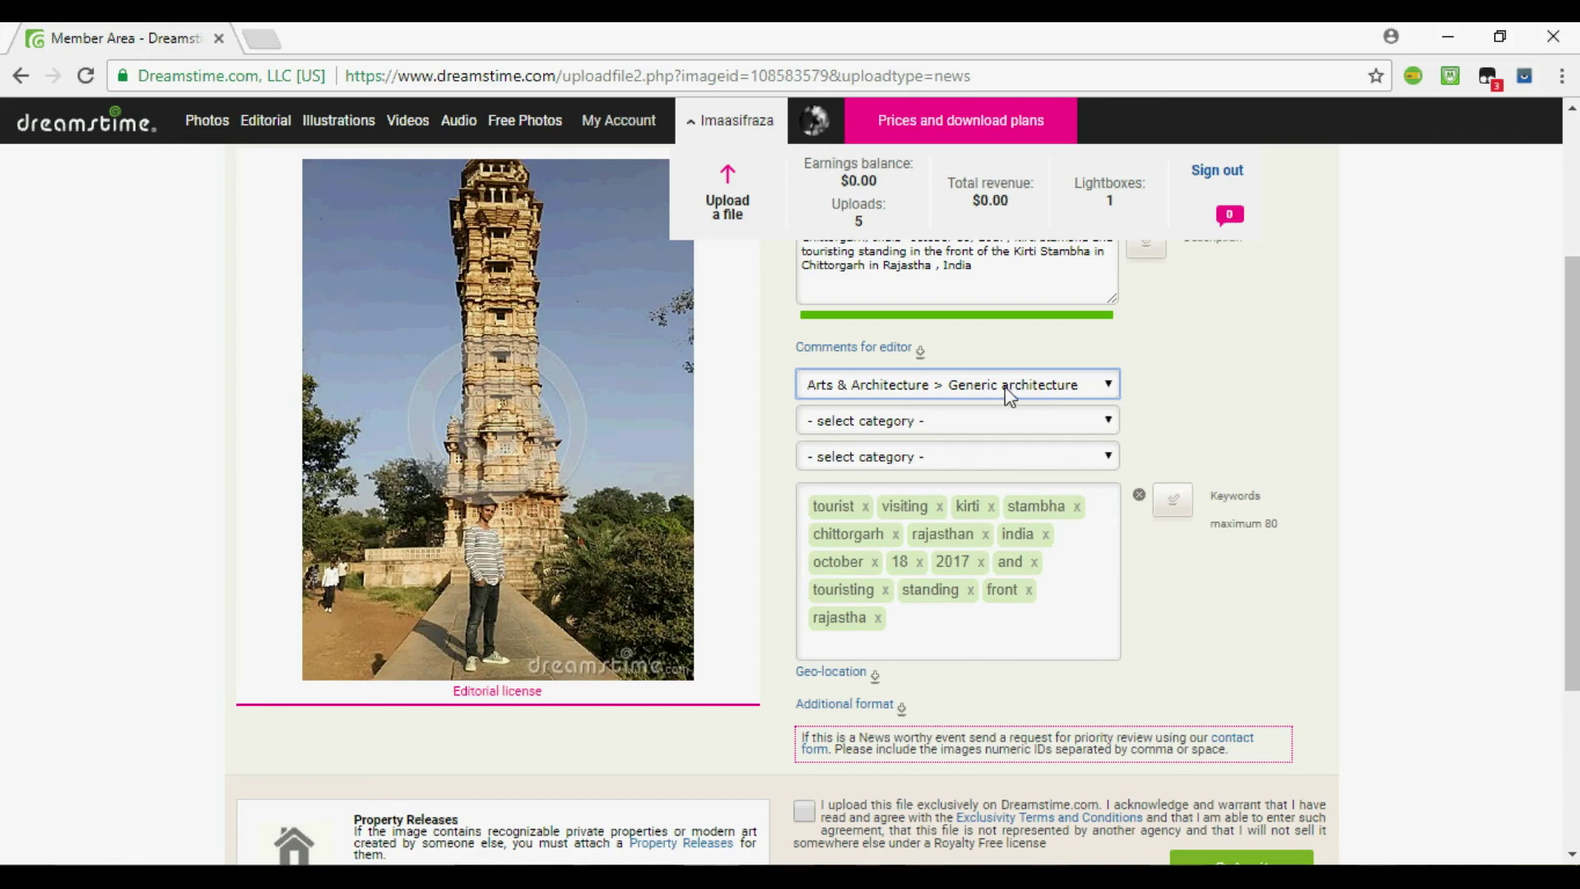
pyautogui.click(1017, 420)
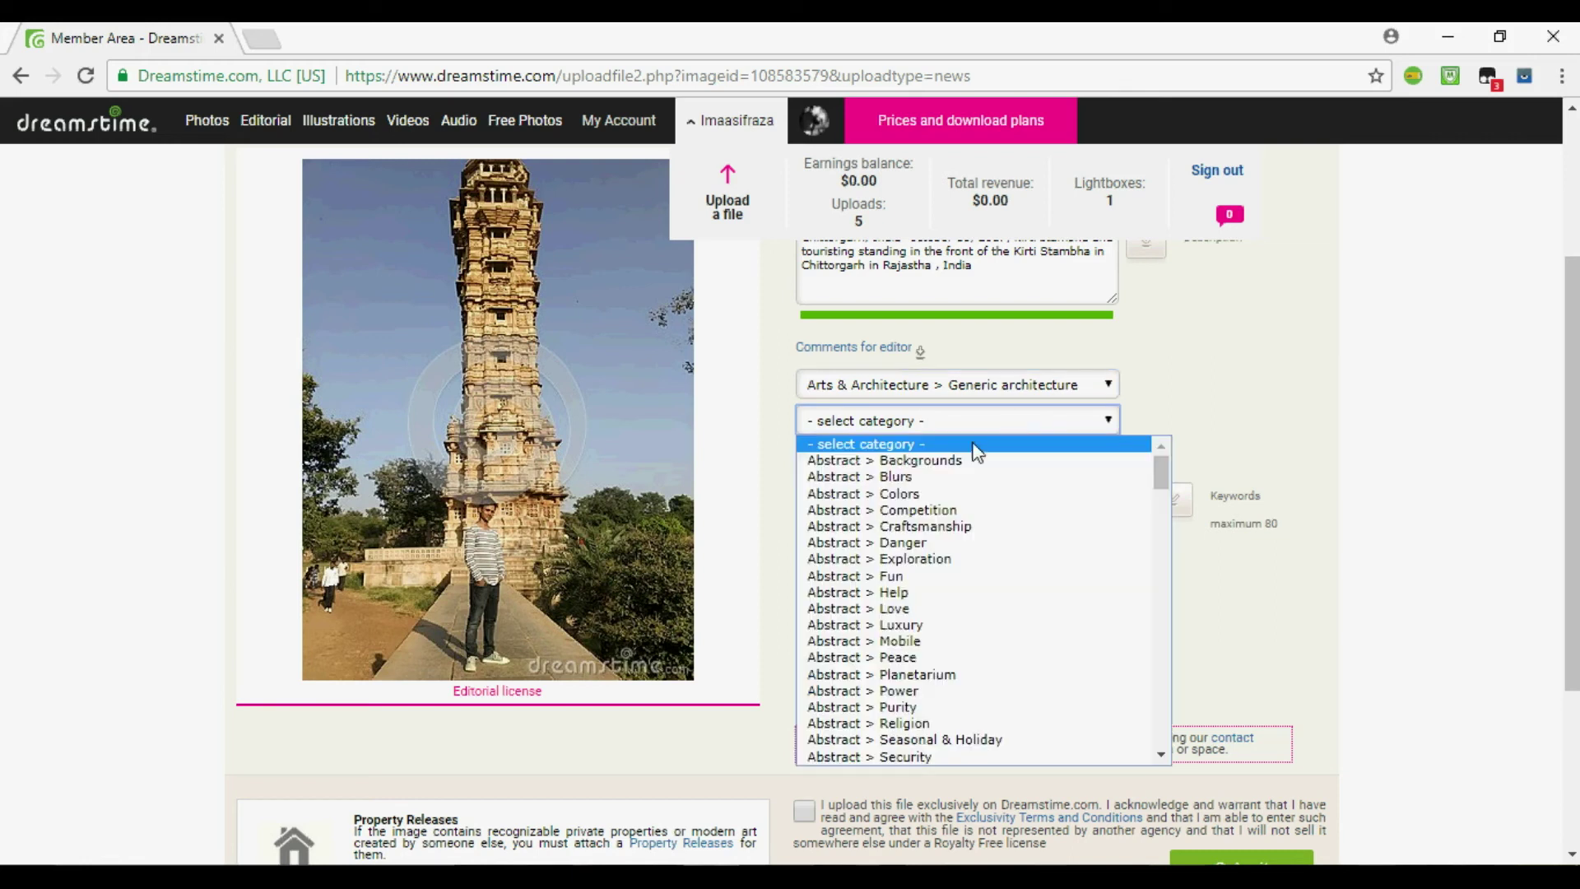
pyautogui.moveTo(1162, 479); pyautogui.dragTo(1162, 517)
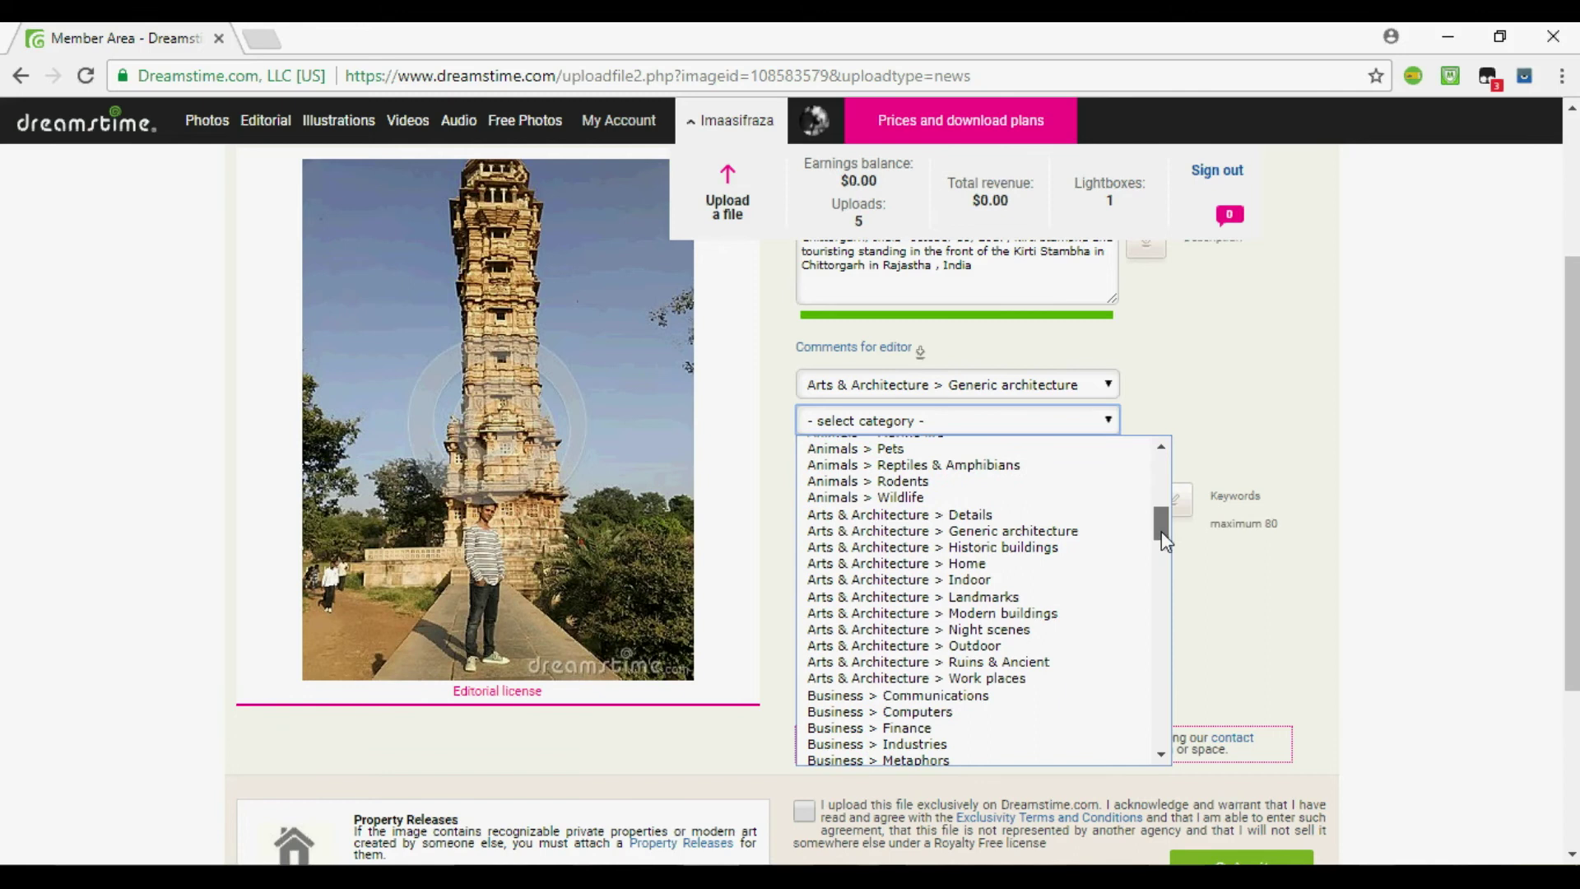
pyautogui.click(959, 549)
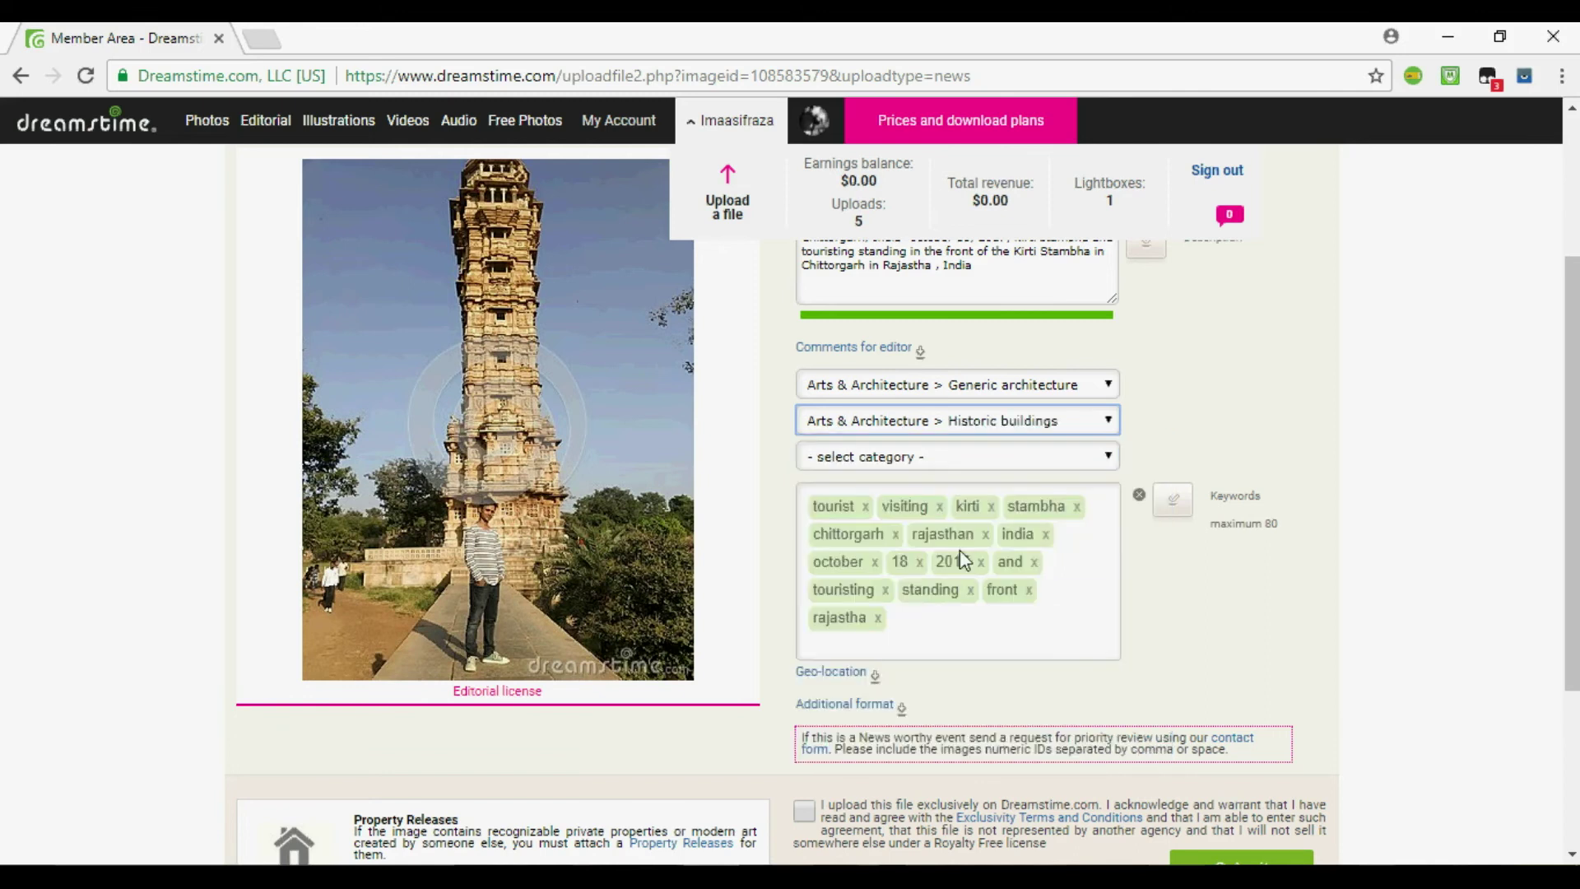
# Set the third category to Editorial > Landmarks
pyautogui.click(872, 459)
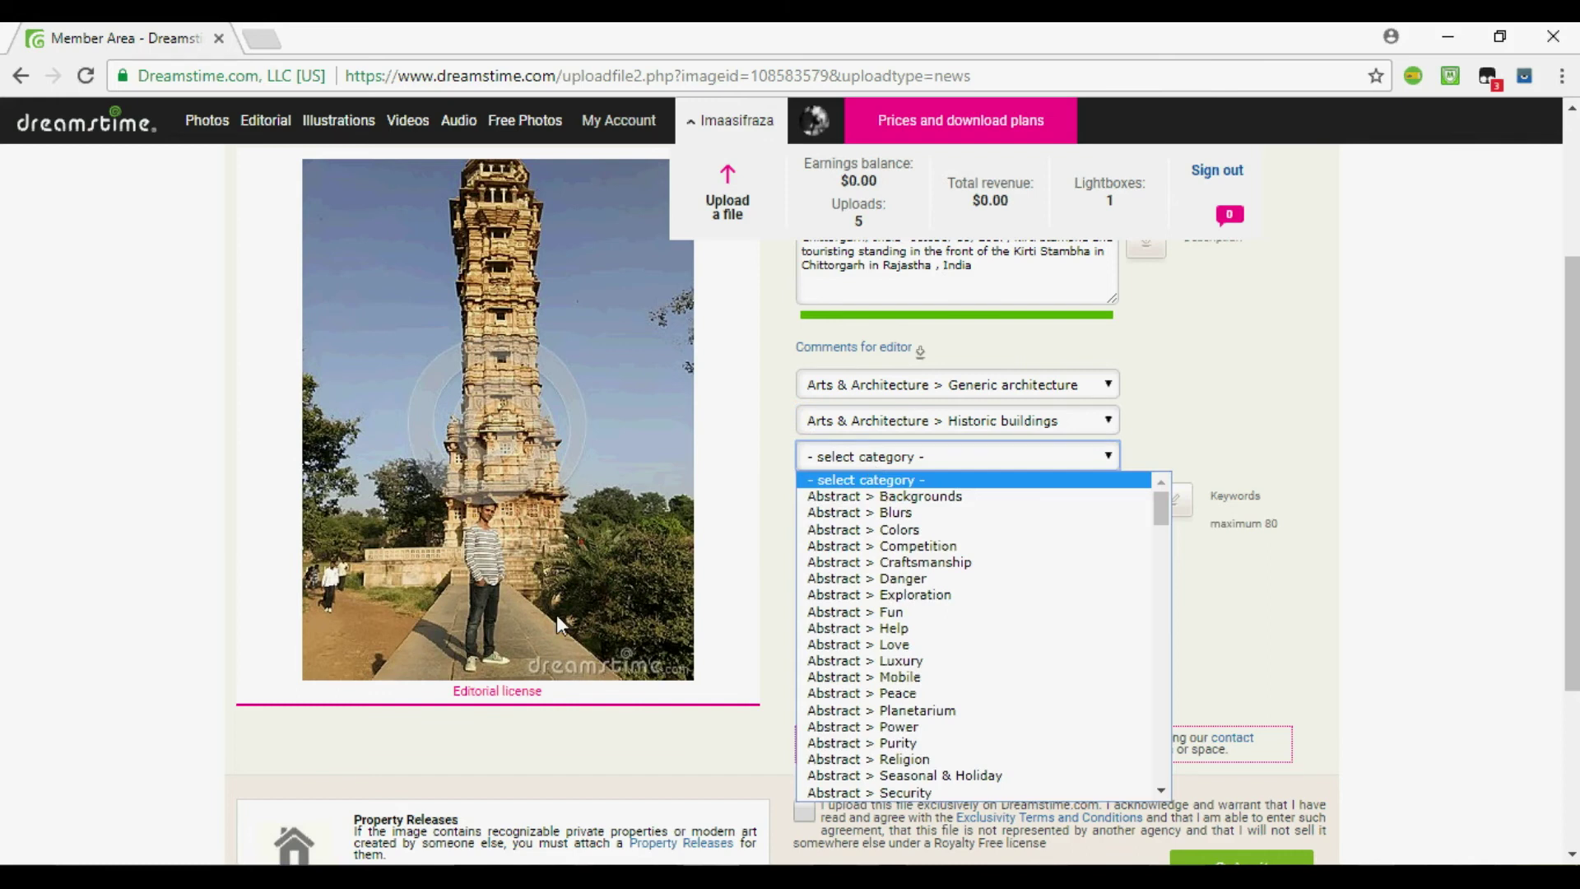
pyautogui.moveTo(1160, 521); pyautogui.dragTo(1156, 570)
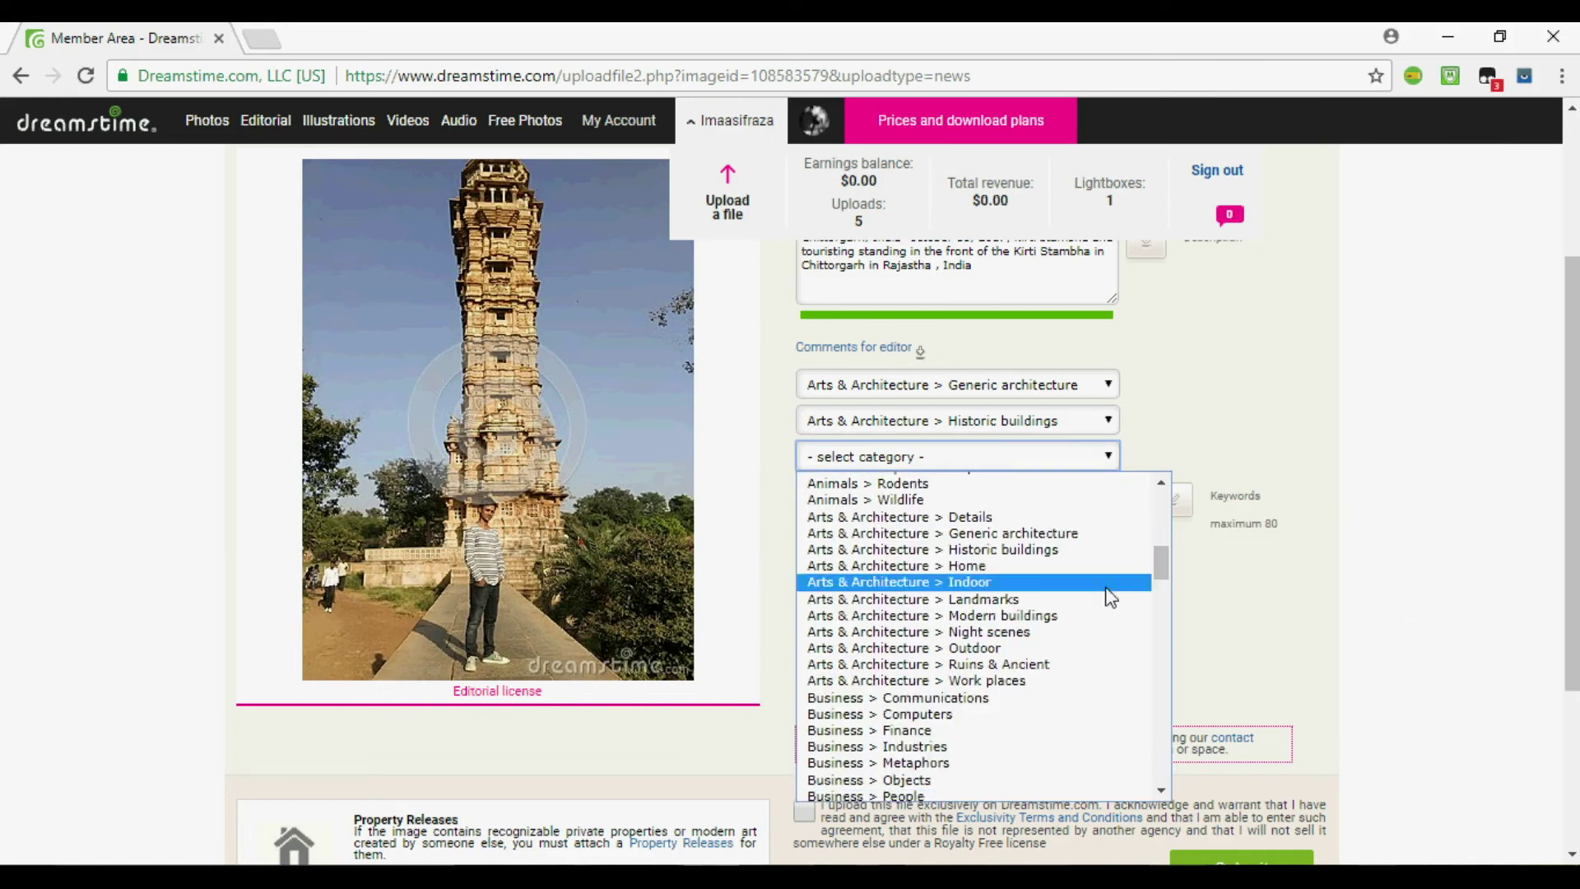
pyautogui.scroll(-1, 1161, 568)
pyautogui.moveTo(1164, 581)
pyautogui.mouseDown()
pyautogui.moveTo(1164, 635)
pyautogui.moveTo(1173, 619)
pyautogui.mouseUp()
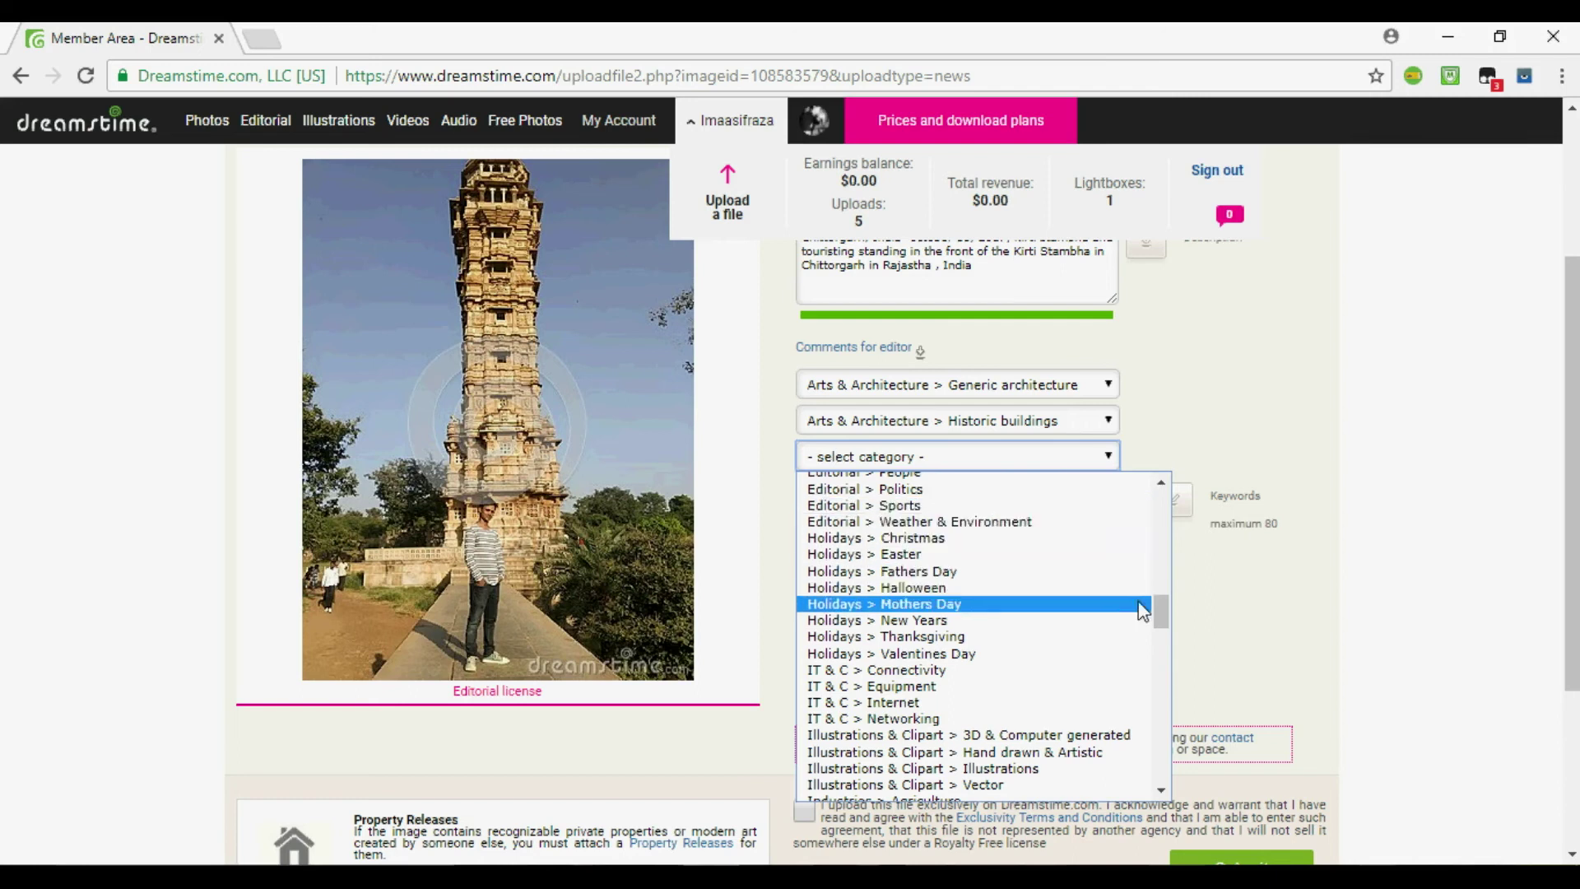
pyautogui.moveTo(1164, 616); pyautogui.dragTo(1164, 614)
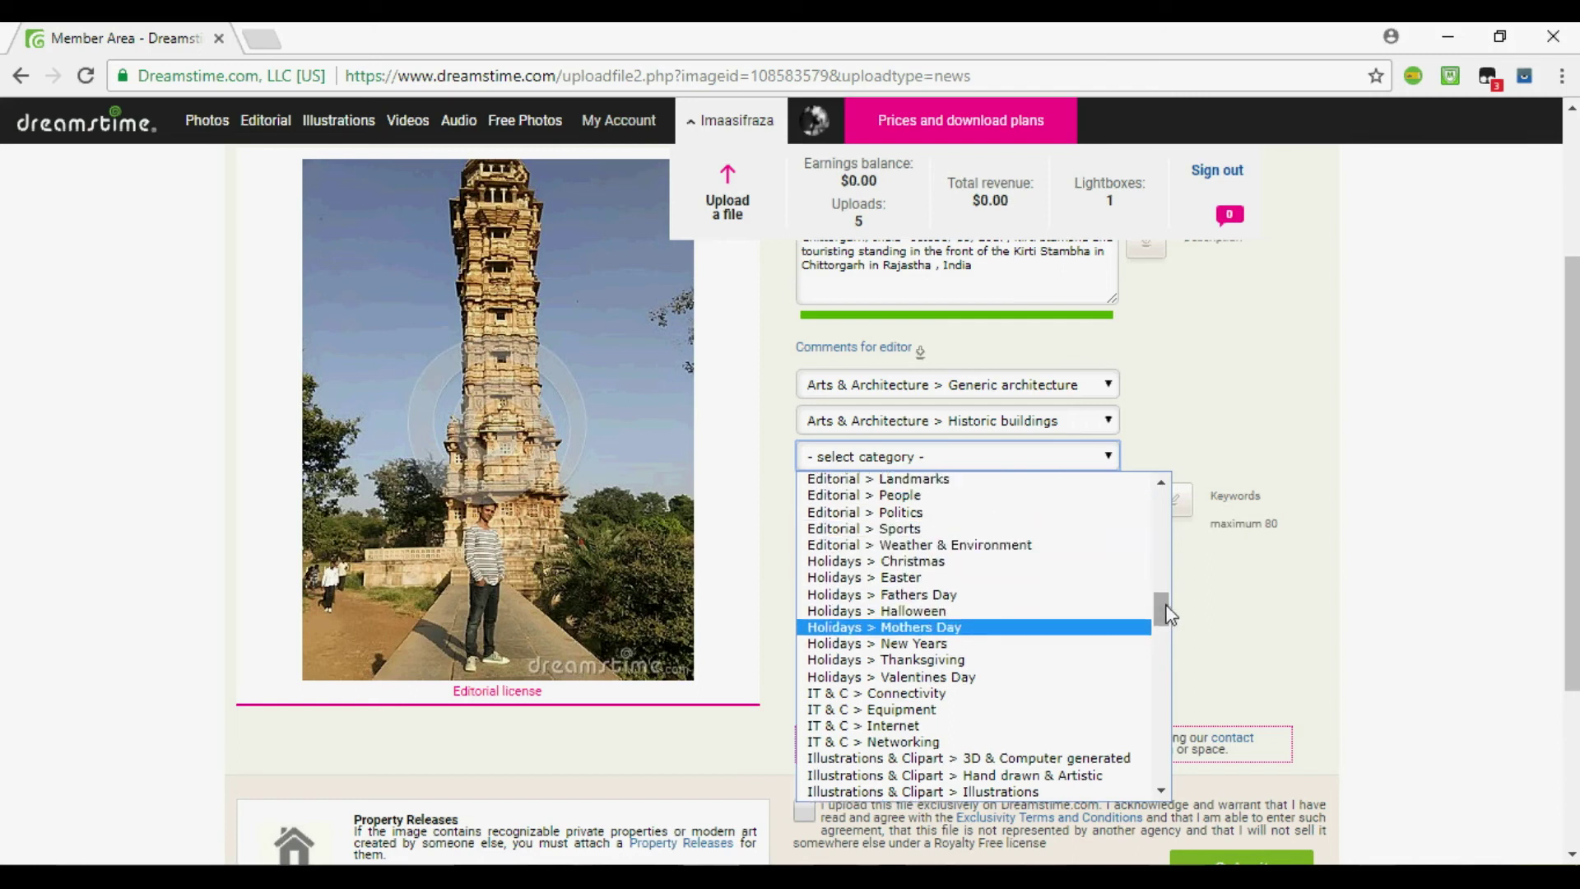
pyautogui.click(941, 487)
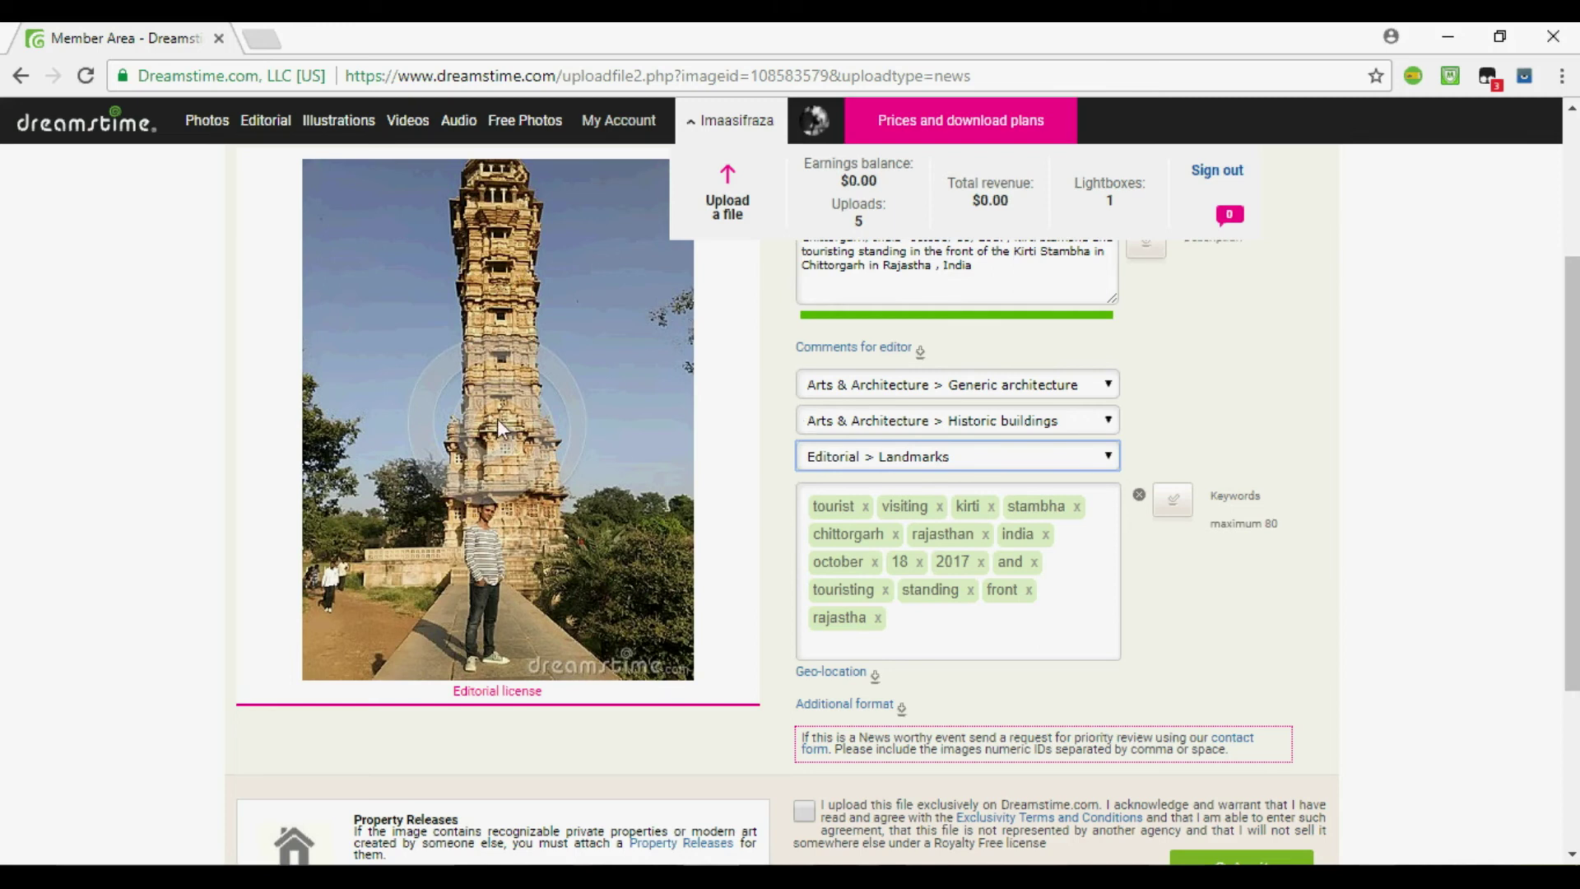
pyautogui.click(869, 390)
pyautogui.click(951, 390)
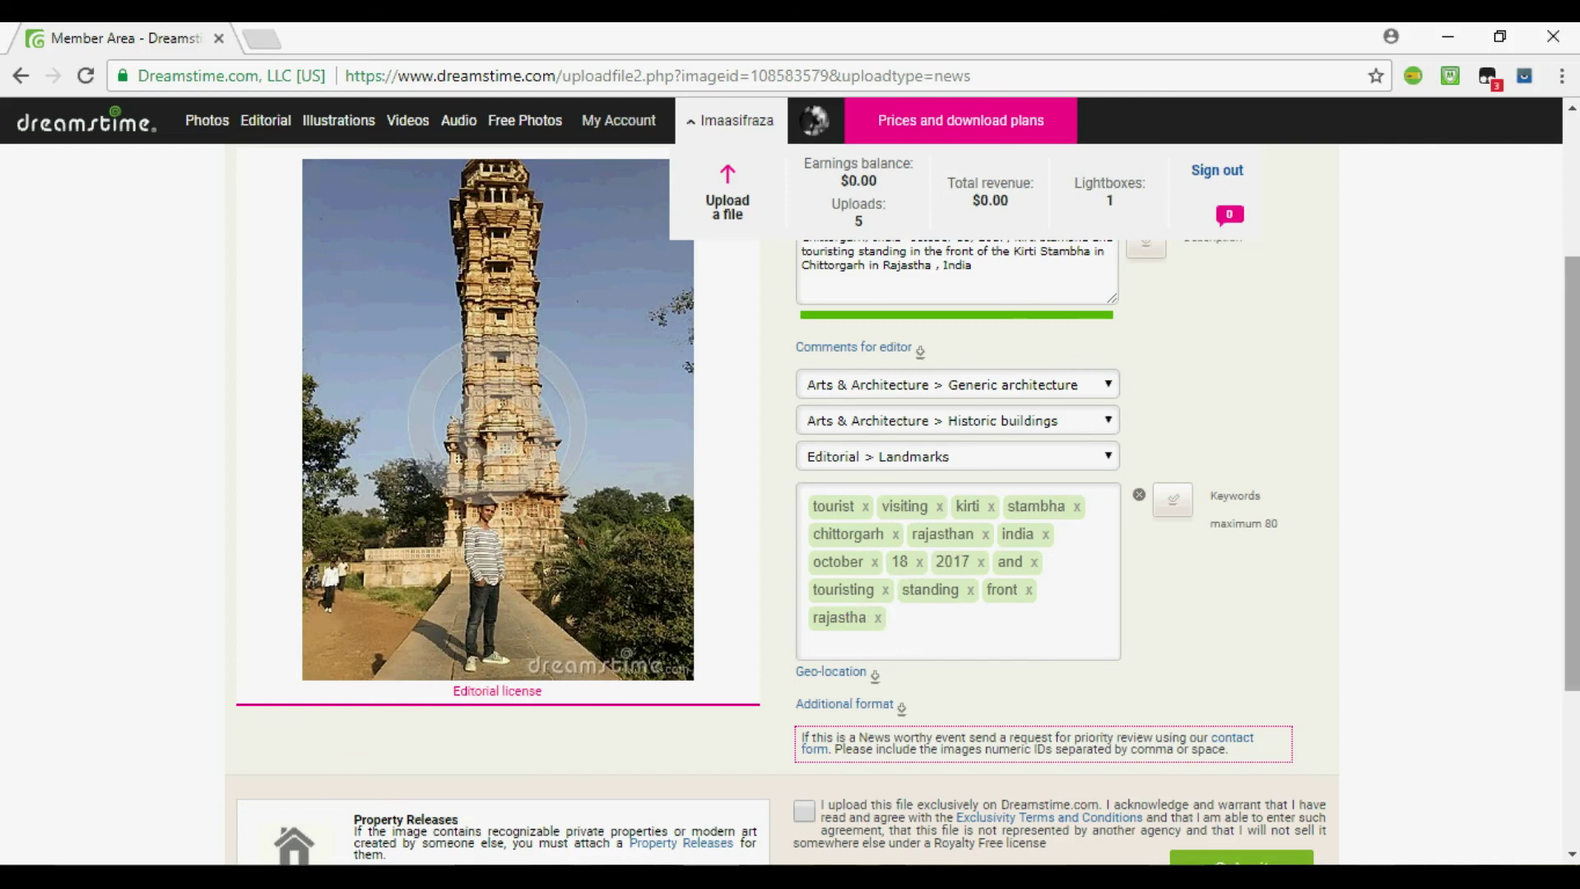
pyautogui.scroll(2, 1056, 319)
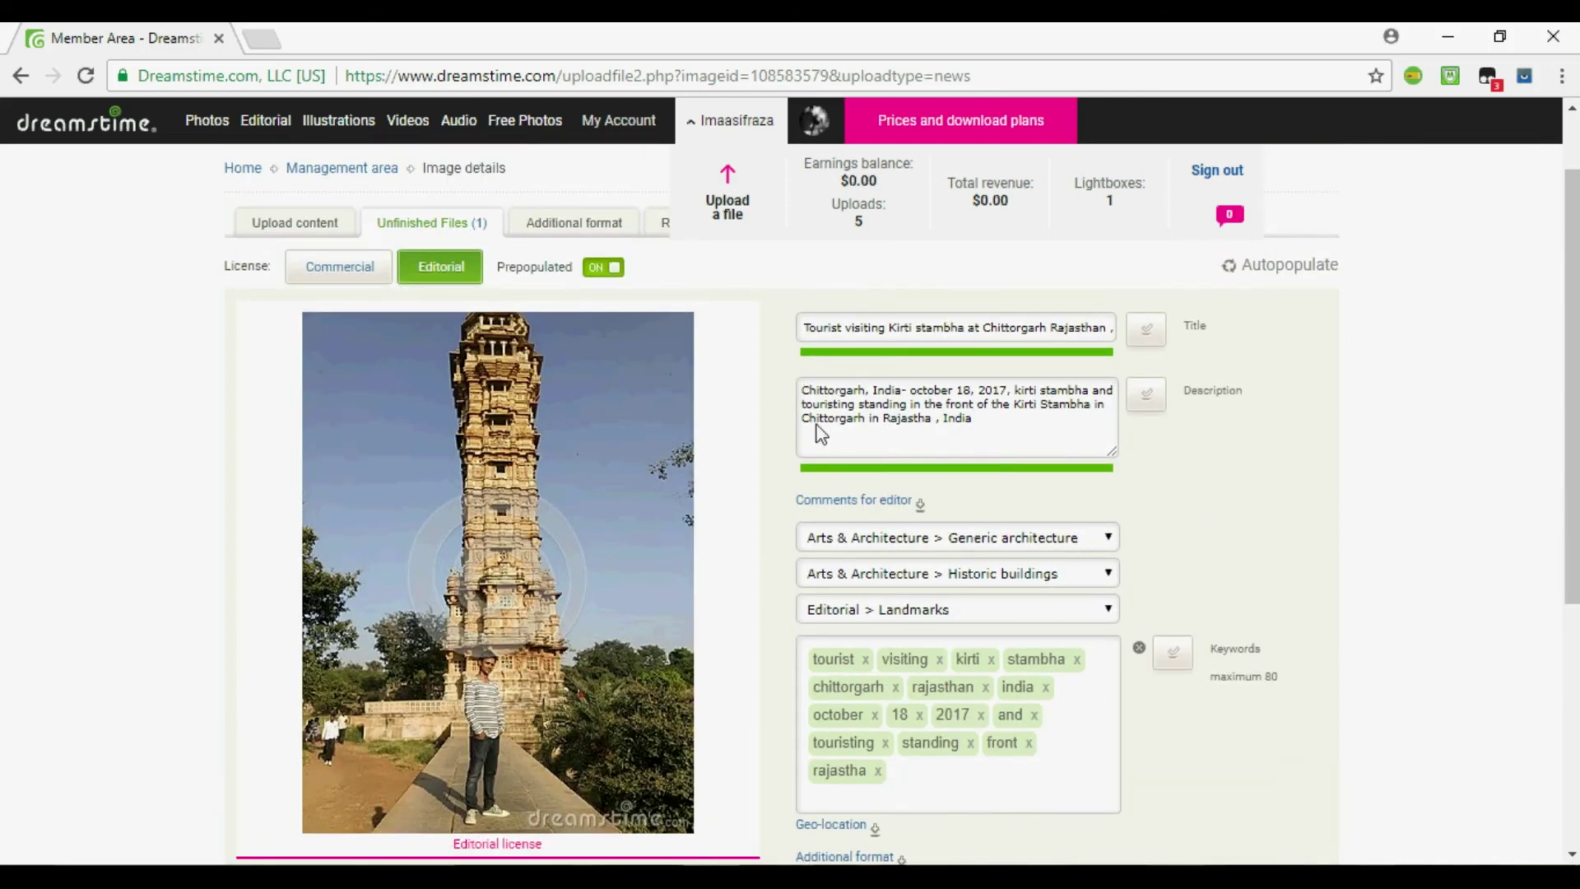
pyautogui.scroll(-2, 1548, 330)
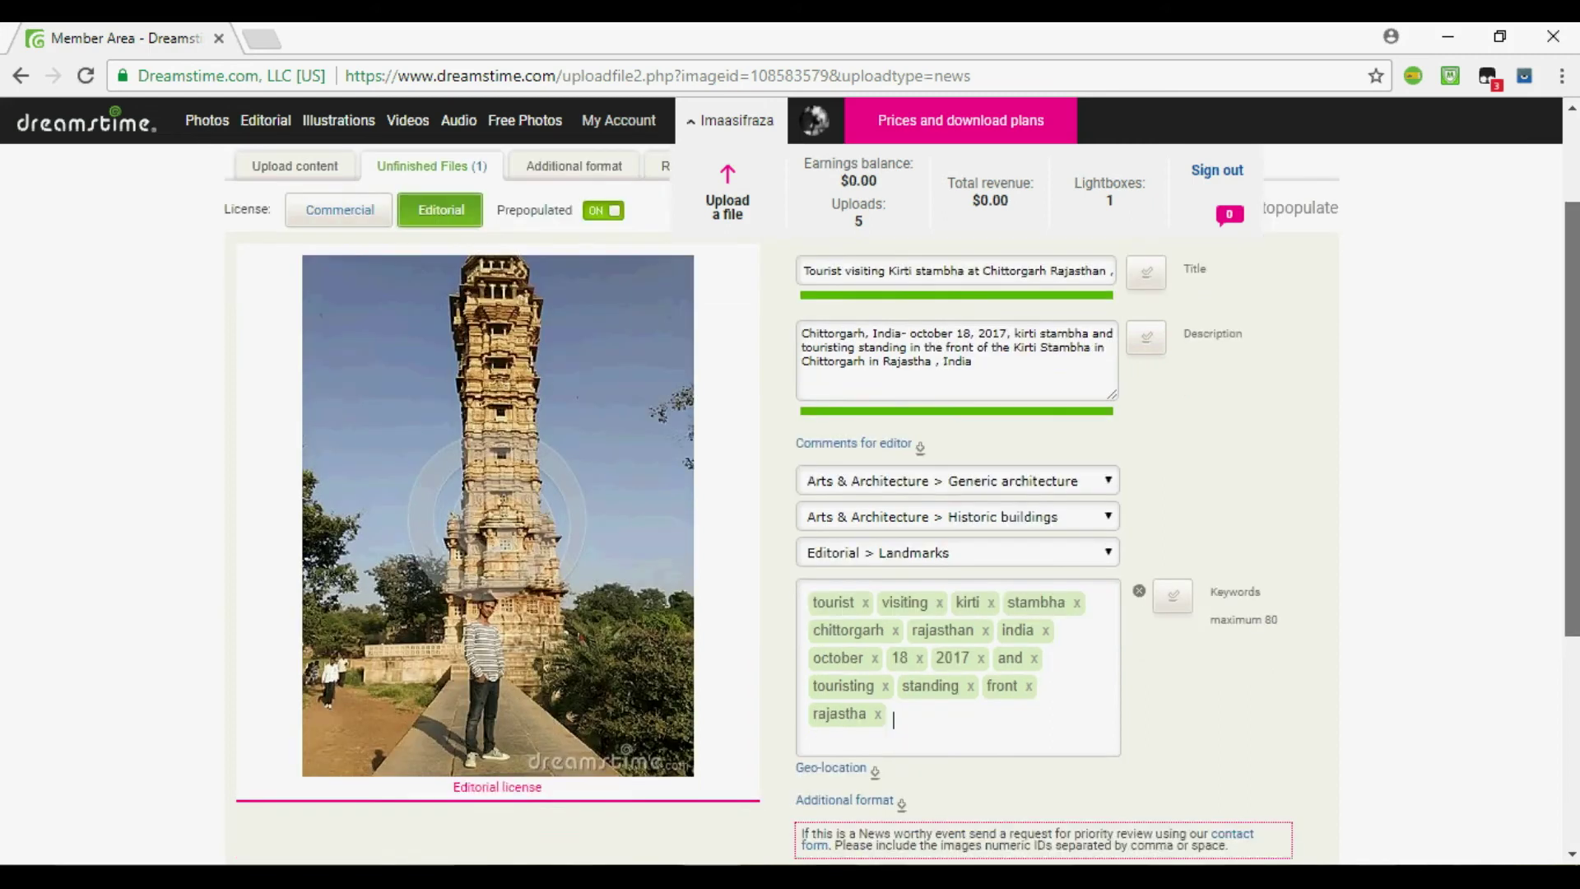
pyautogui.scroll(2, 1574, 366)
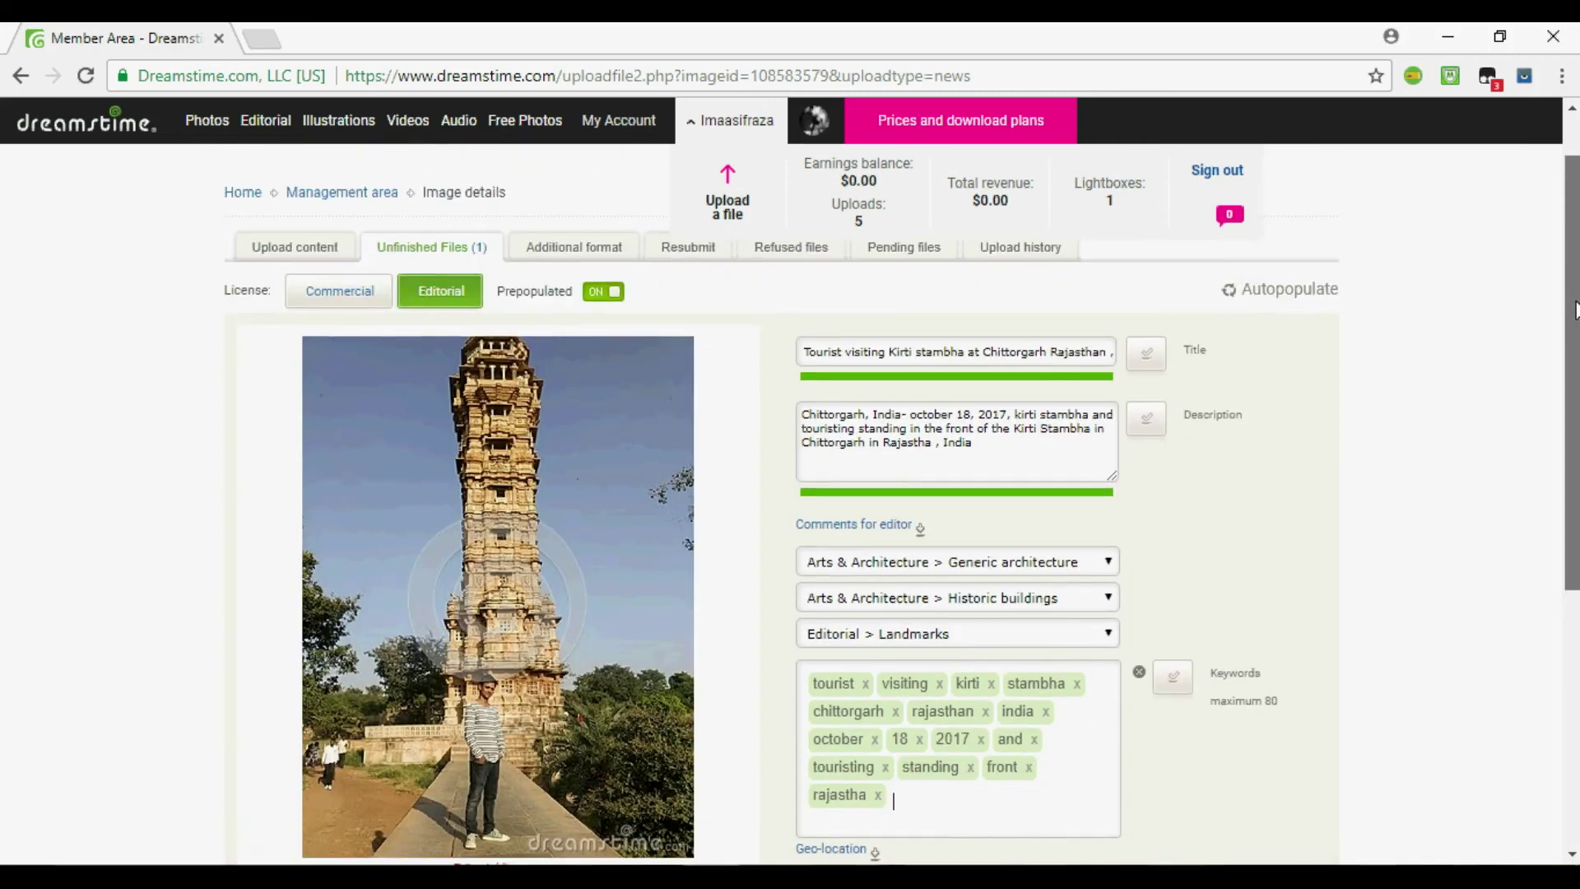
pyautogui.scroll(-2, 1574, 367)
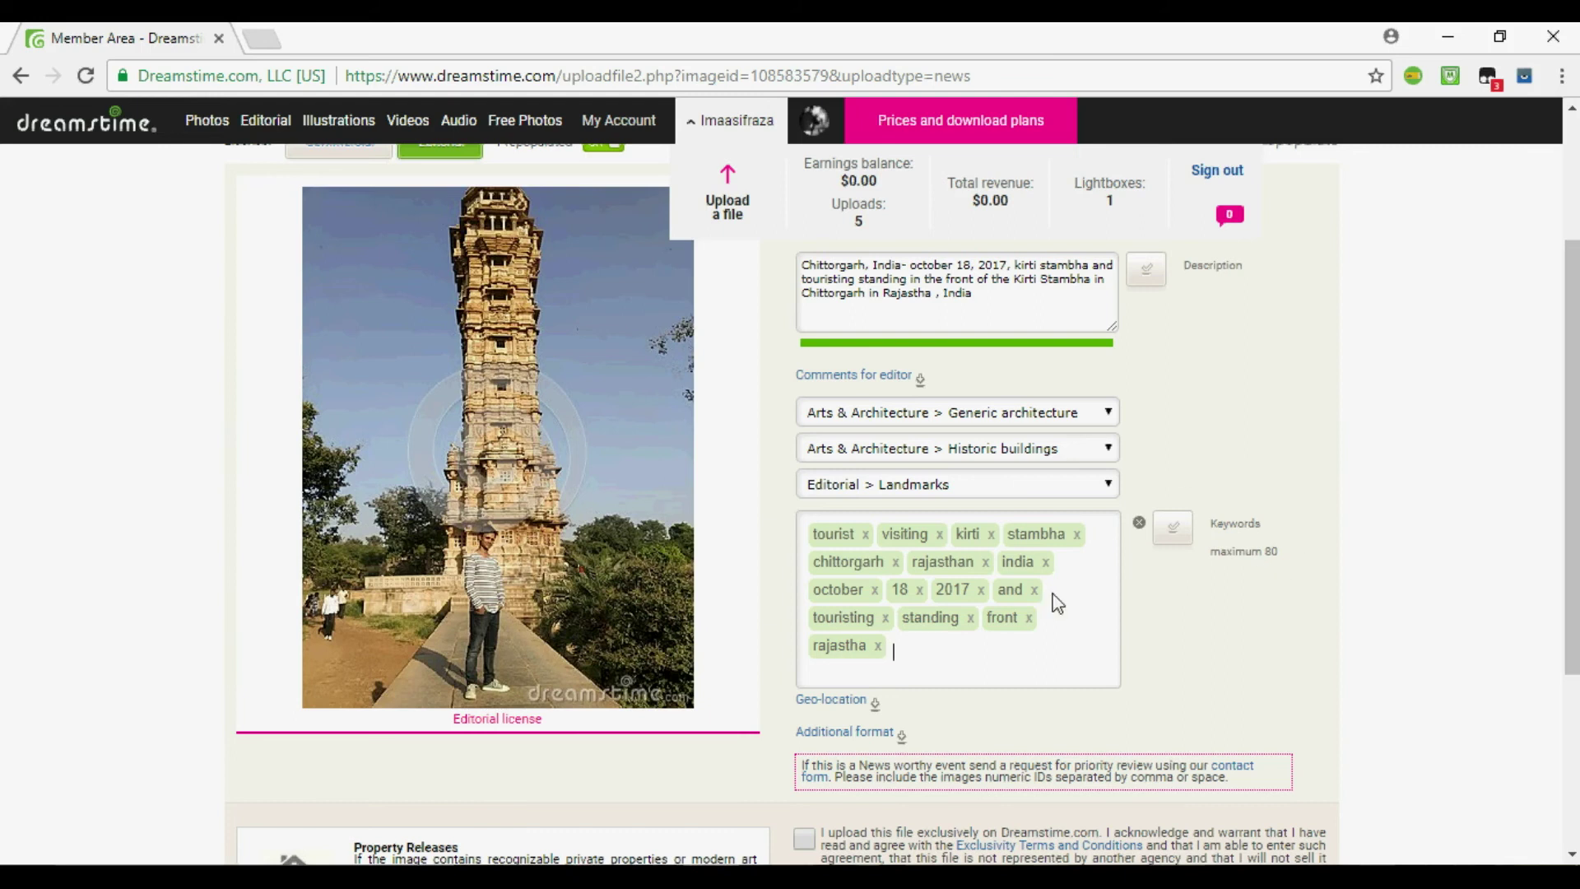
pyautogui.scroll(-3, 1048, 500)
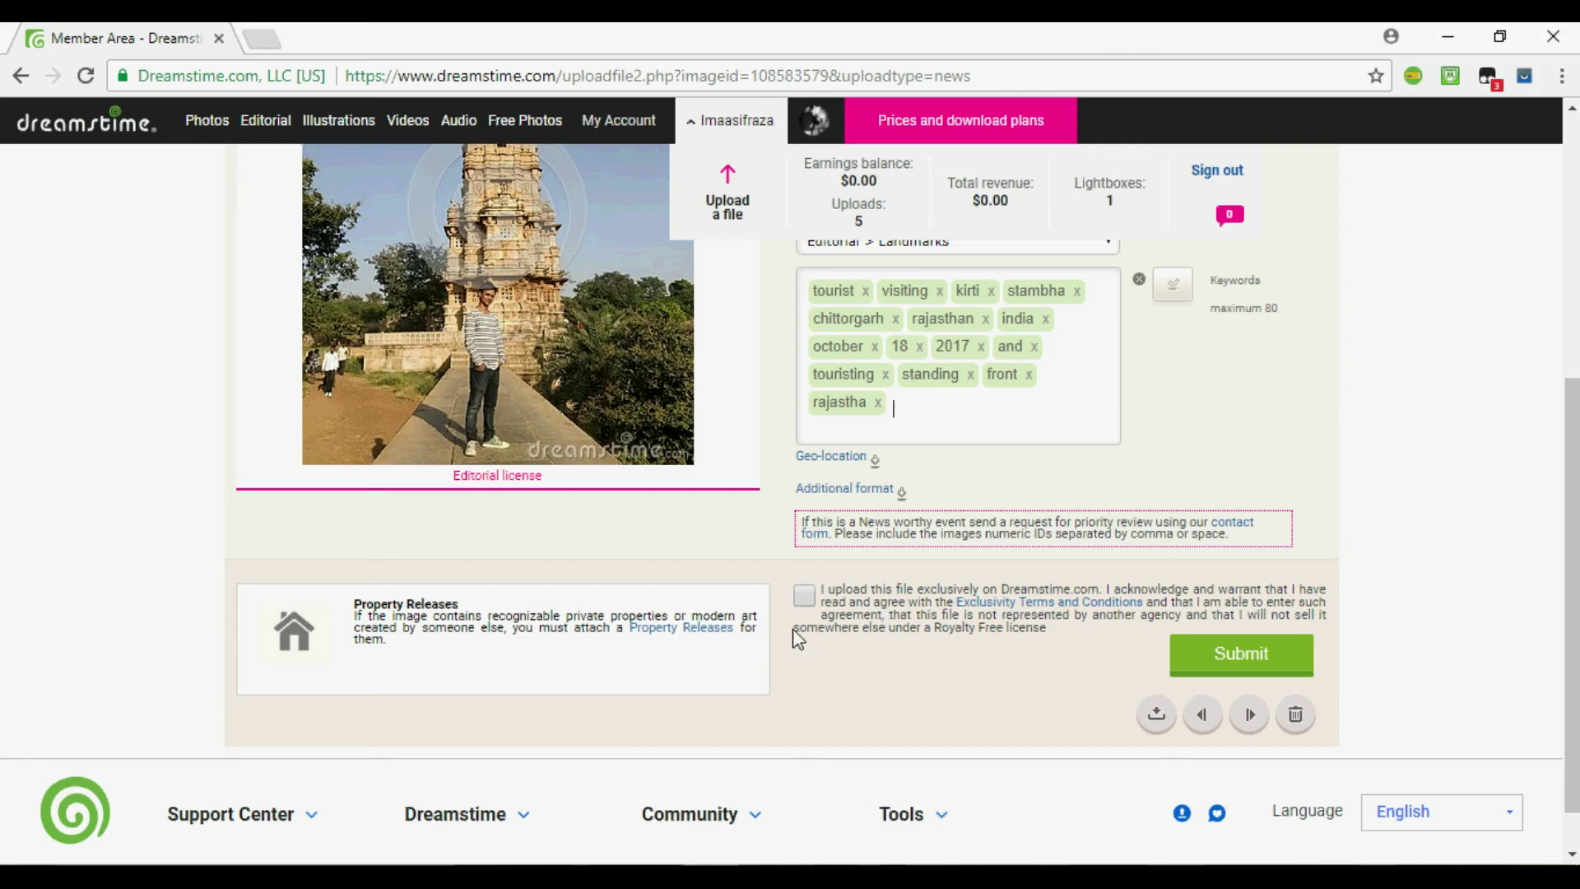
pyautogui.click(805, 603)
pyautogui.click(802, 599)
pyautogui.scroll(5, 805, 609)
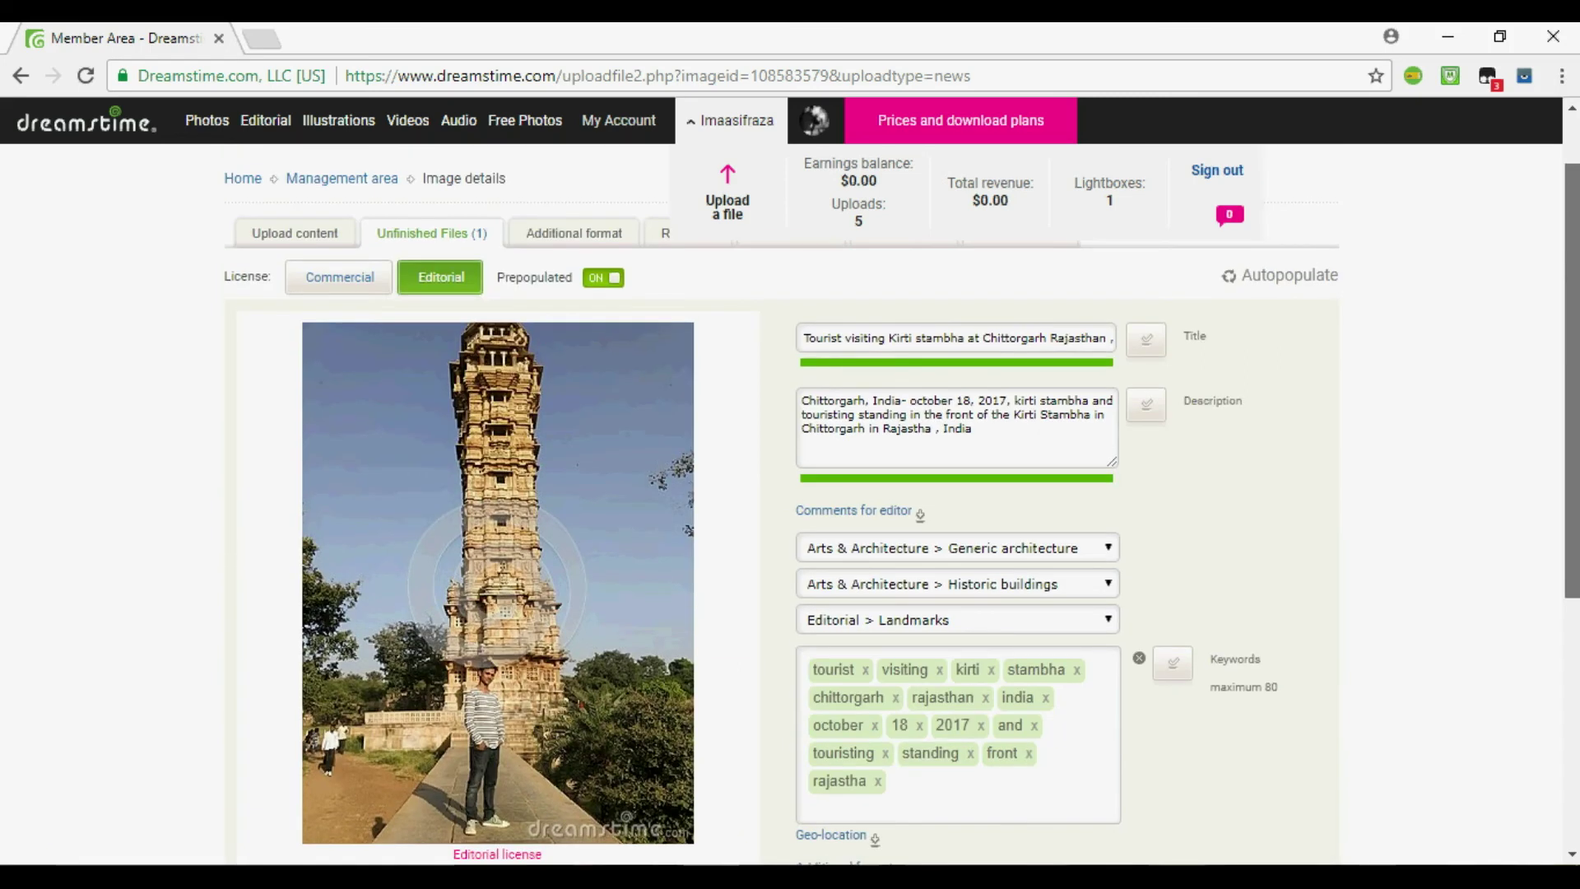
pyautogui.scroll(-4, 961, 691)
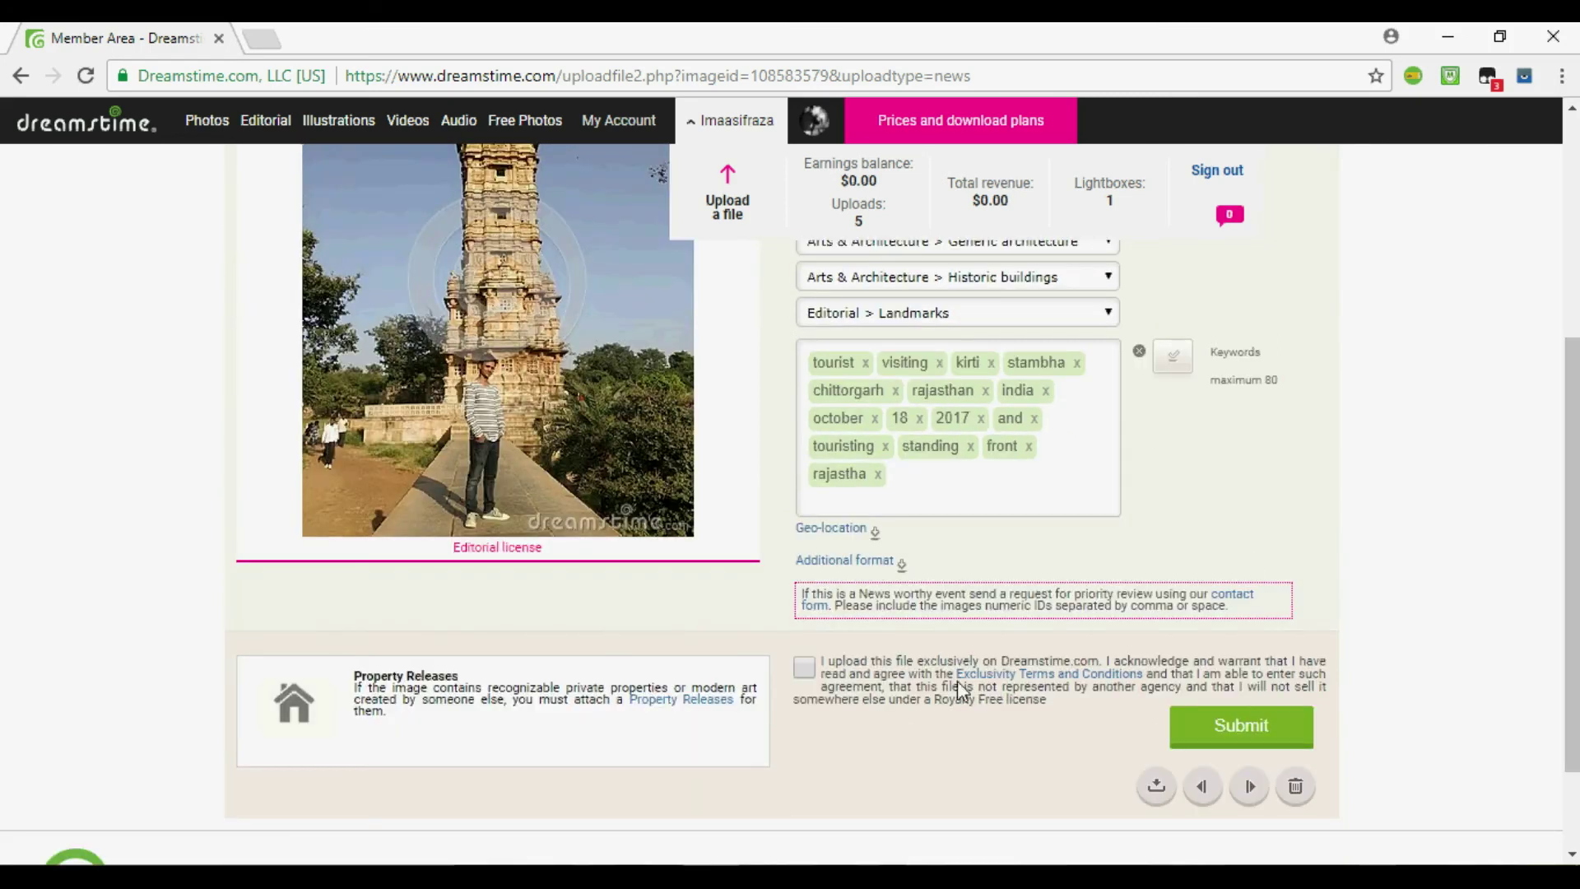
pyautogui.scroll(-1, 1482, 547)
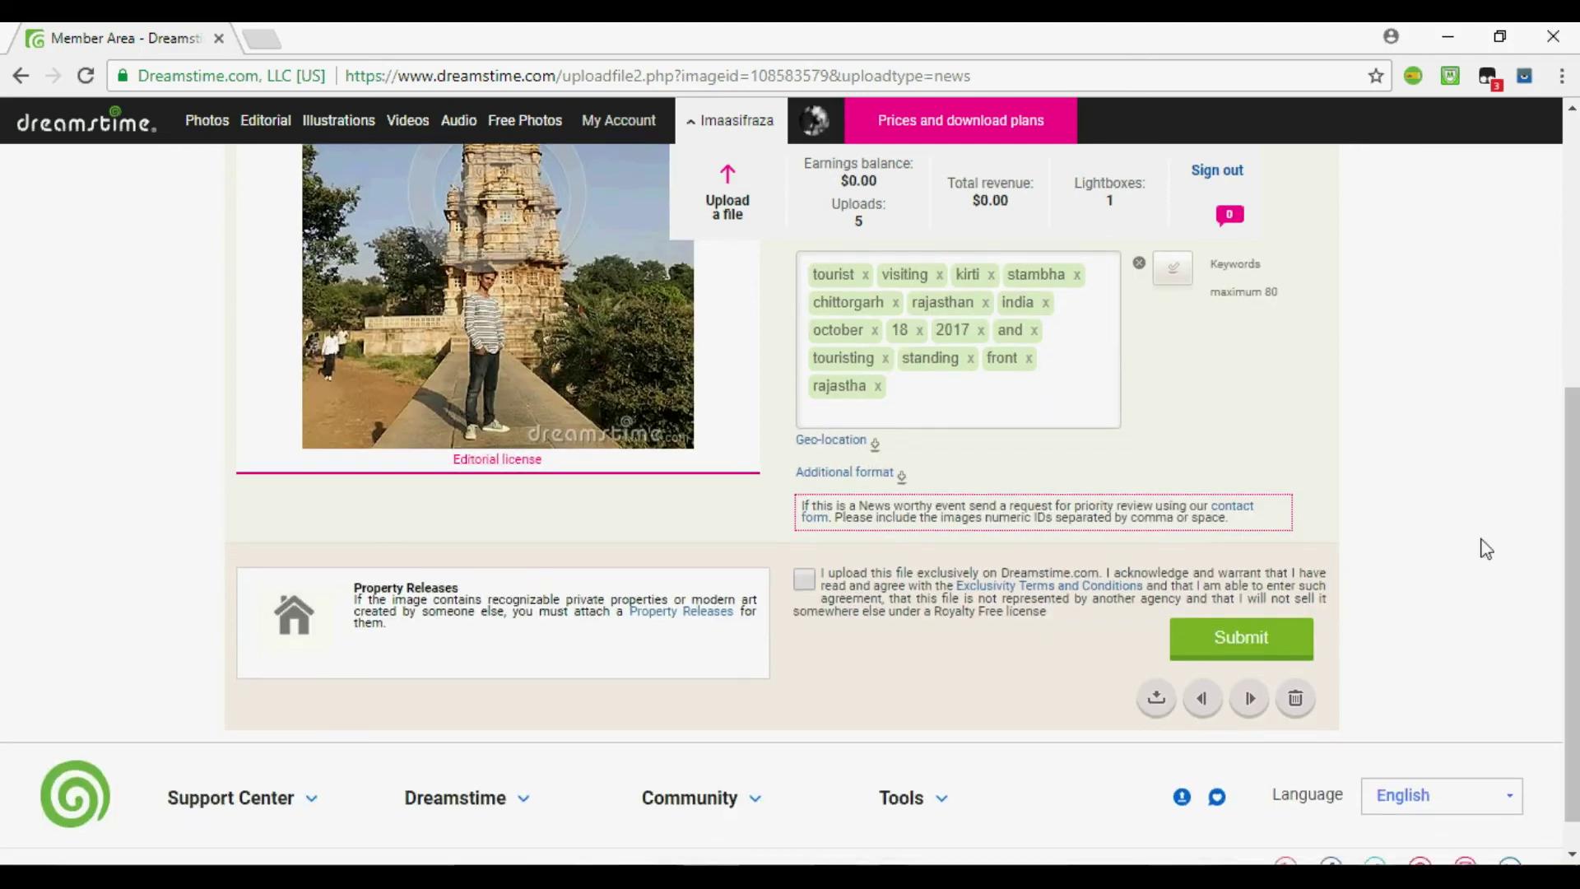
# Submit the KIRTI STAMBHA photo for review and check the Pending files list
pyautogui.click(1227, 635)
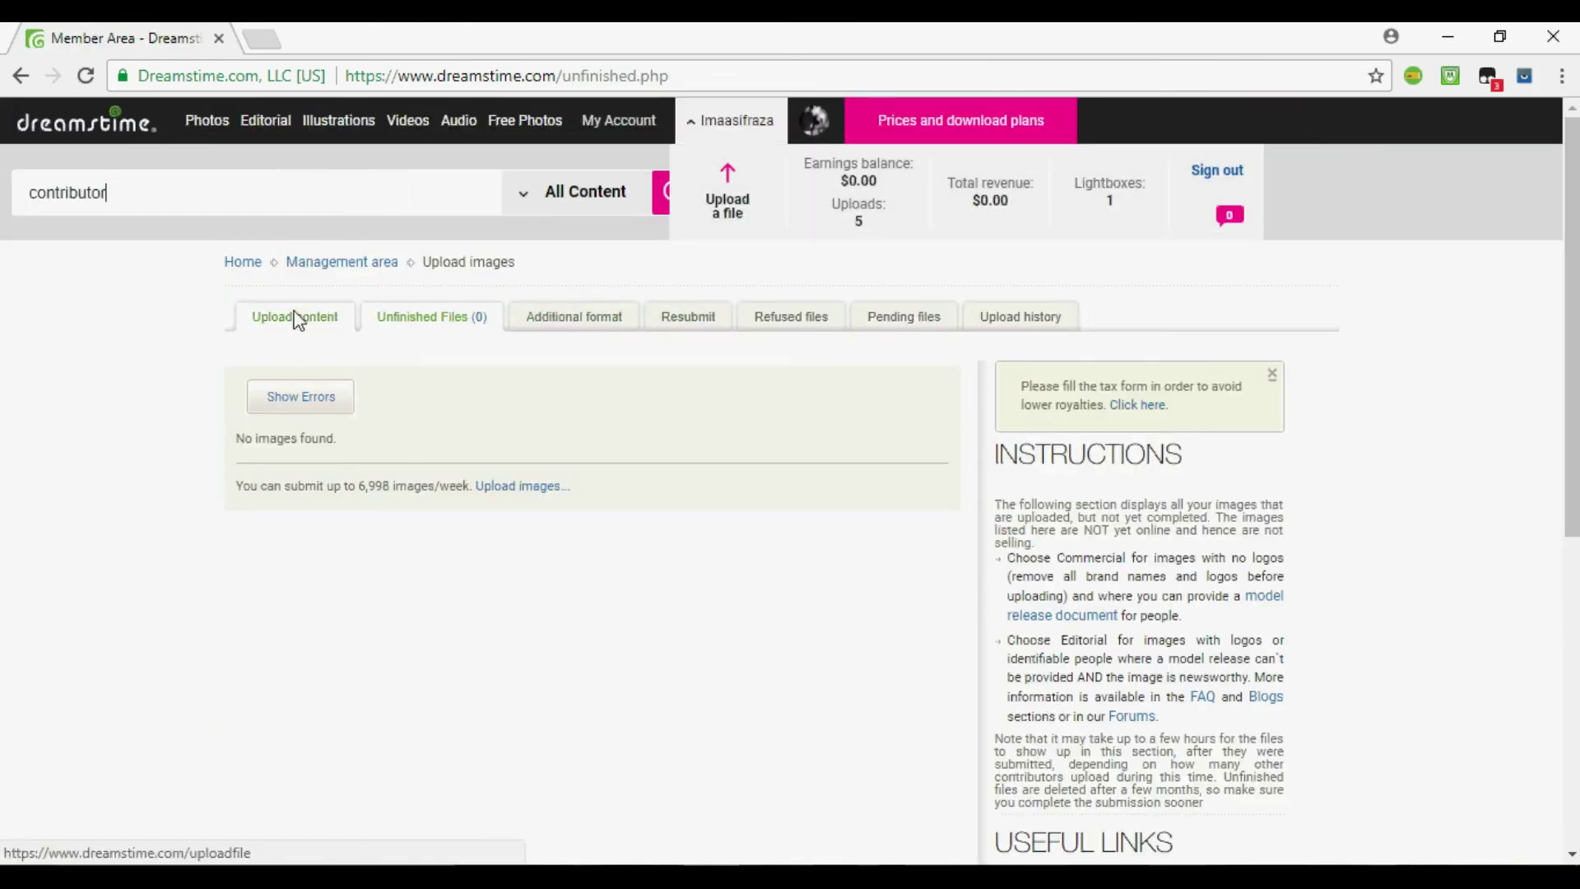
pyautogui.click(901, 323)
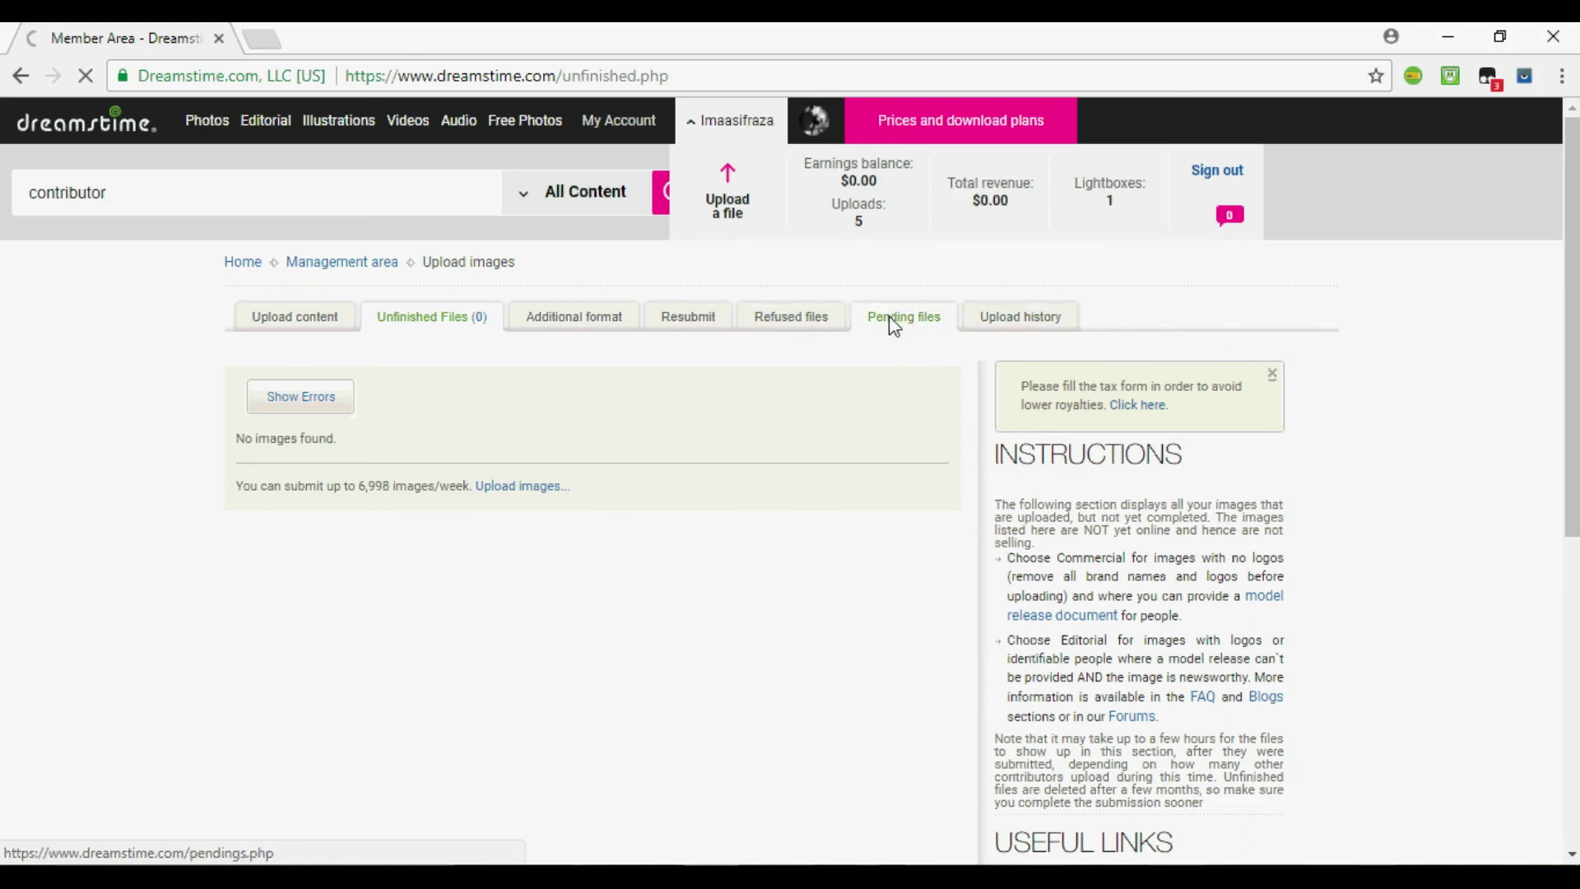